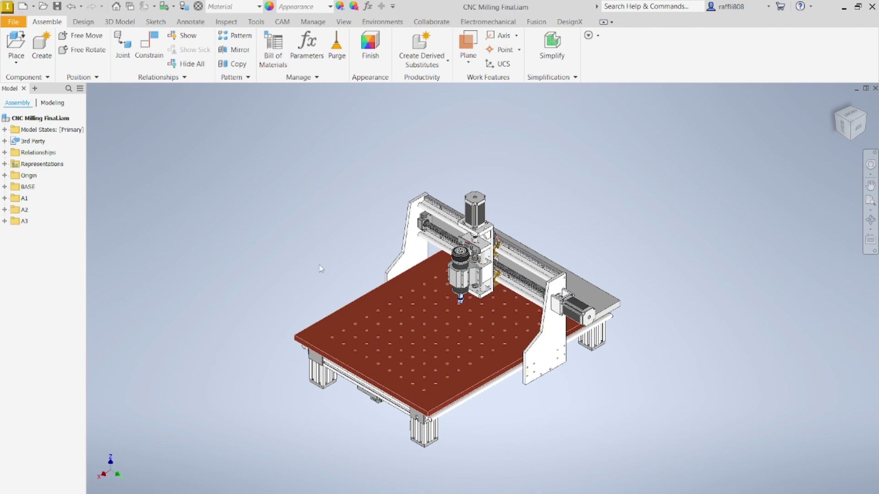
Step: Examine the parts grouped in the BASE folder and highlight that group in the CNC milling assembly
middle_drag(320, 267, 416, 211)
click(850, 113)
click(4, 186)
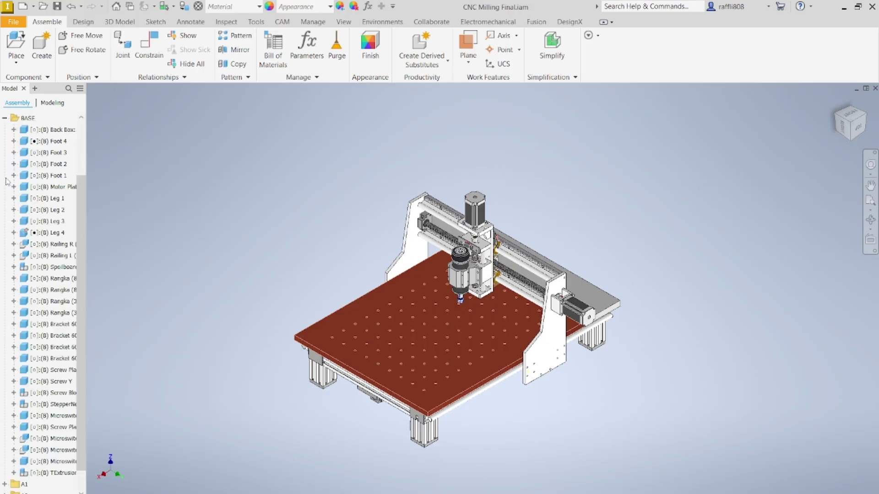
click(5, 118)
click(5, 187)
click(4, 119)
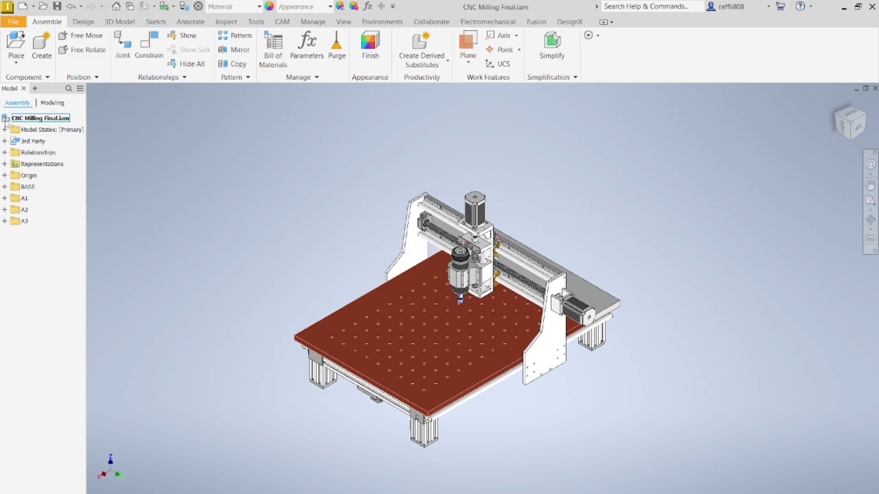
click(30, 187)
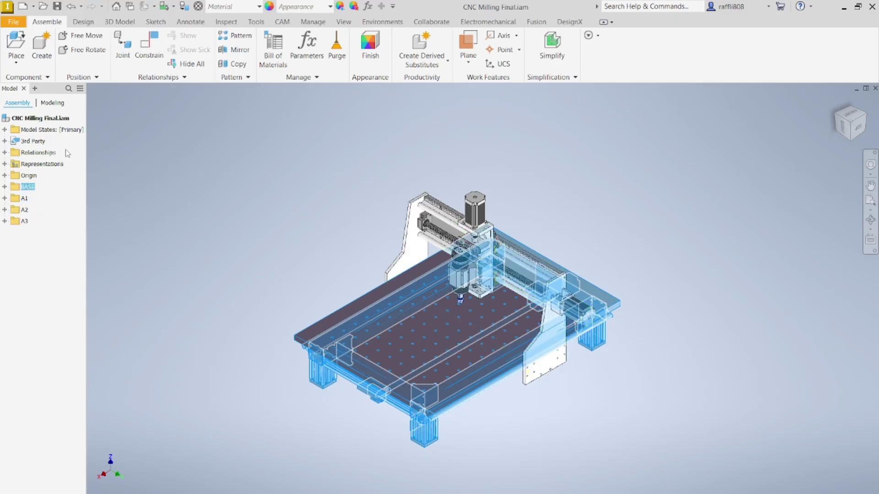
click(157, 200)
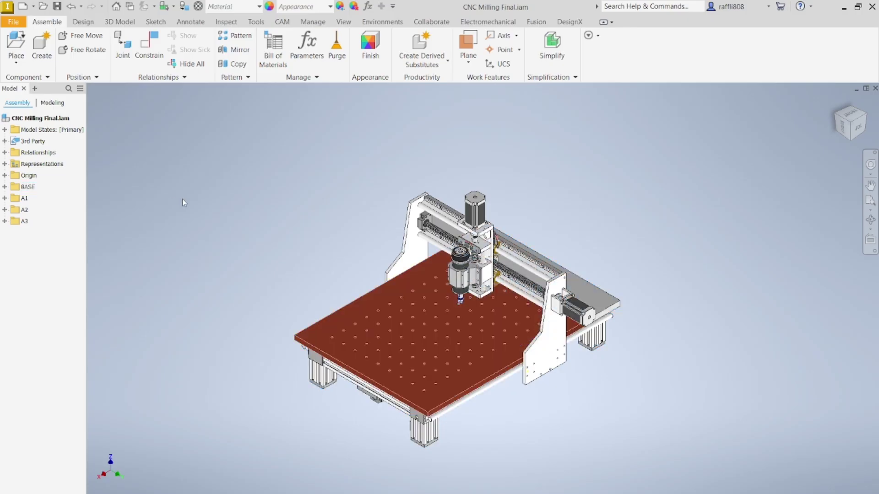
Step: Examine the A1 folder's contents and look over the gantry, spindle and worktable of the assembly
click(5, 199)
click(5, 198)
scroll(462, 315, up, 3)
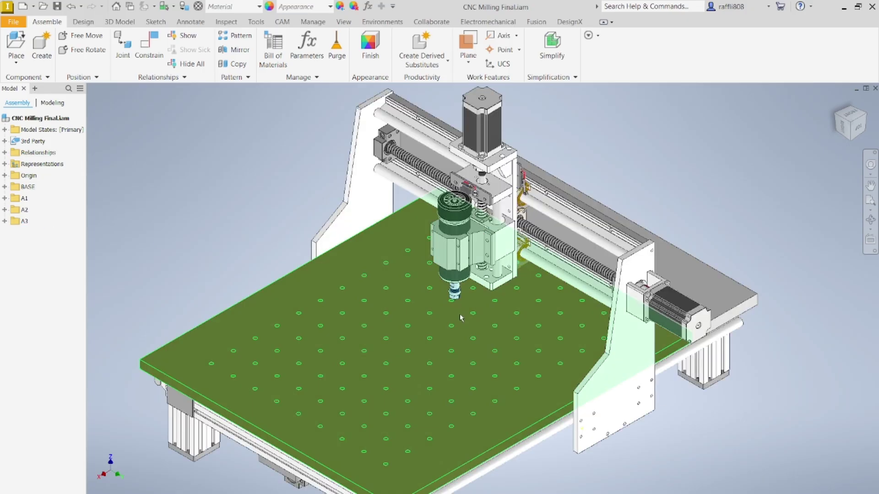
scroll(463, 315, down, 3)
scroll(494, 407, down, 1)
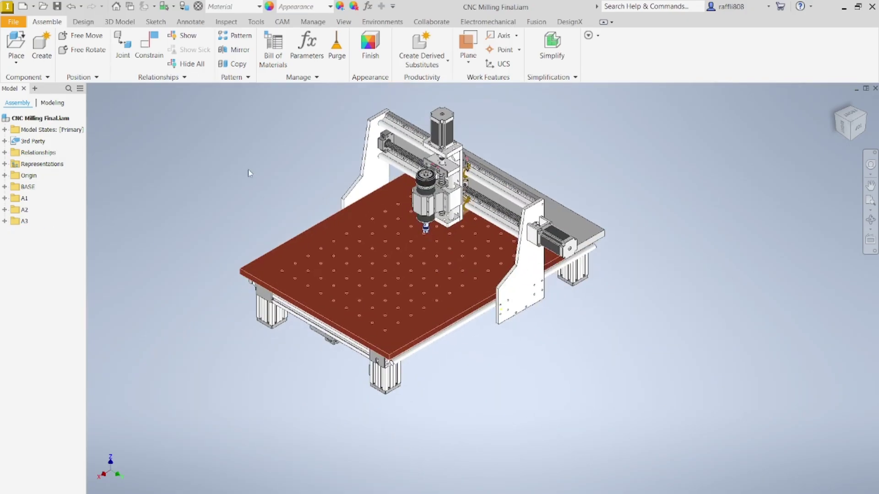
middle_drag(249, 174, 292, 196)
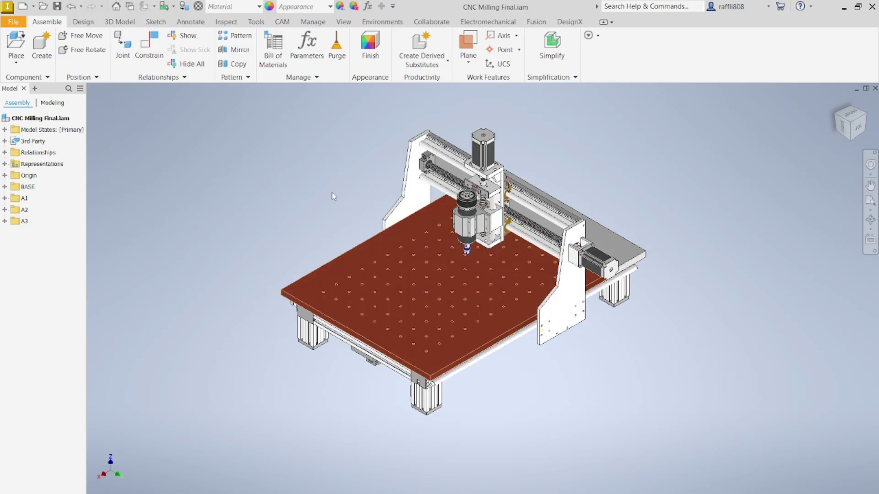
middle_drag(344, 207, 365, 234)
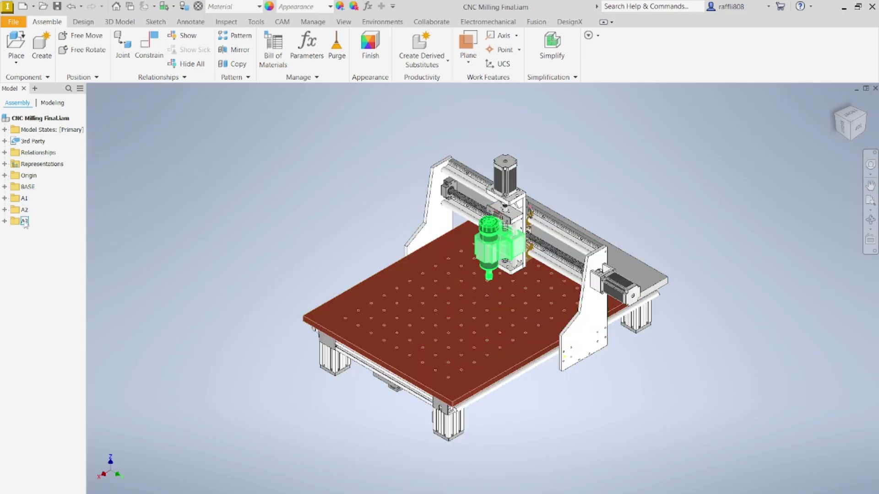
right_click(26, 189)
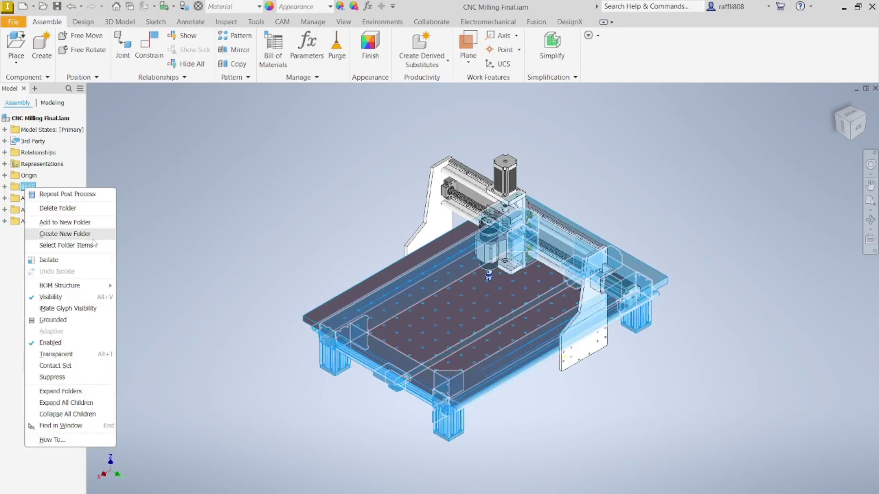
click(16, 244)
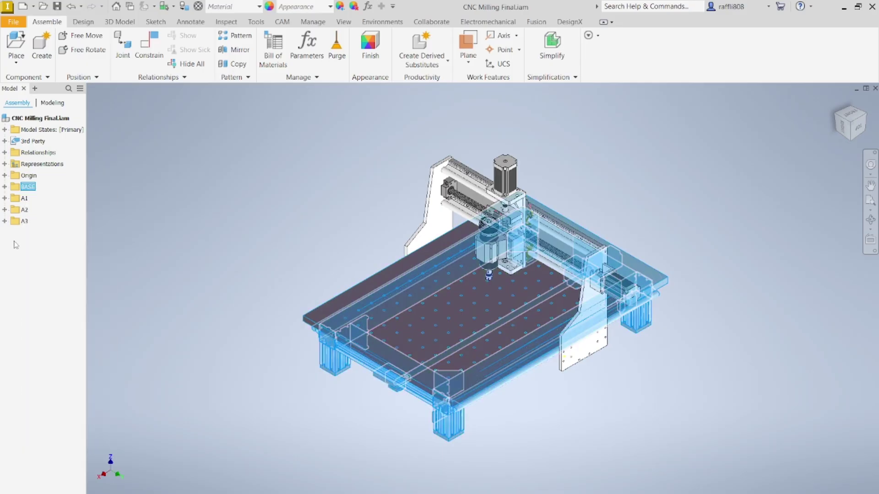
click(196, 191)
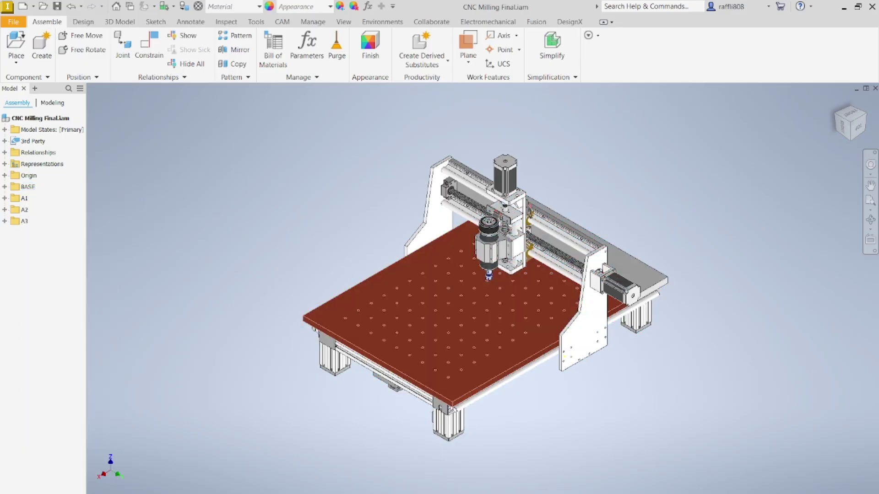
Step: Switch to File Explorer and show the Updated Axis folder
click(307, 462)
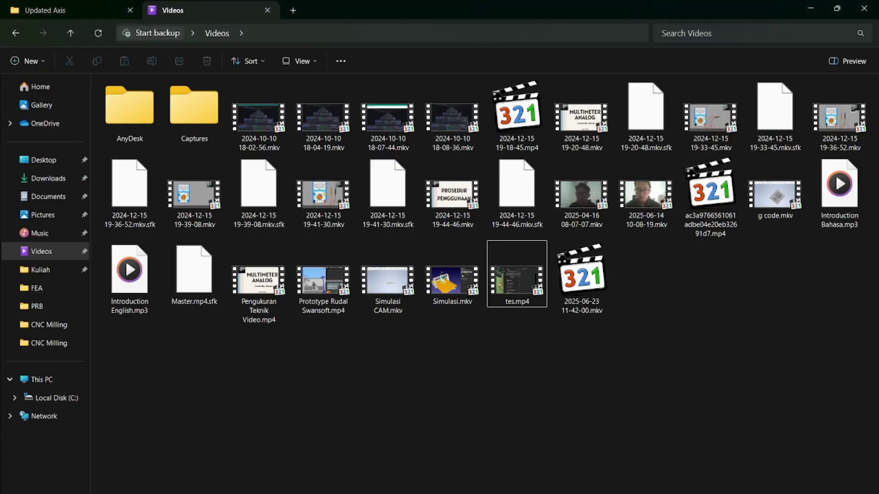
click(61, 9)
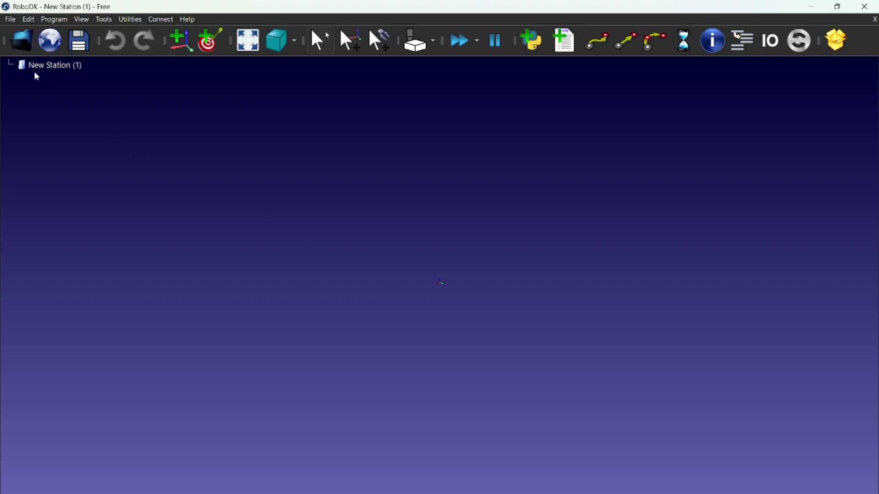
Step: Switch to RoboDK and import A1.stp, A2.stp, A3.stp and BASE.stp from the Updated Axis folder into the new station
click(31, 41)
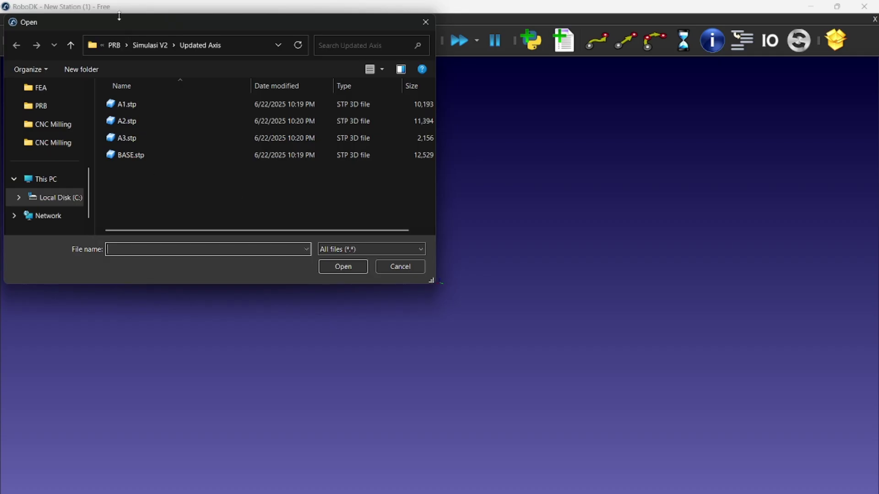
drag(119, 24, 249, 75)
click(316, 245)
key(ctrl+a)
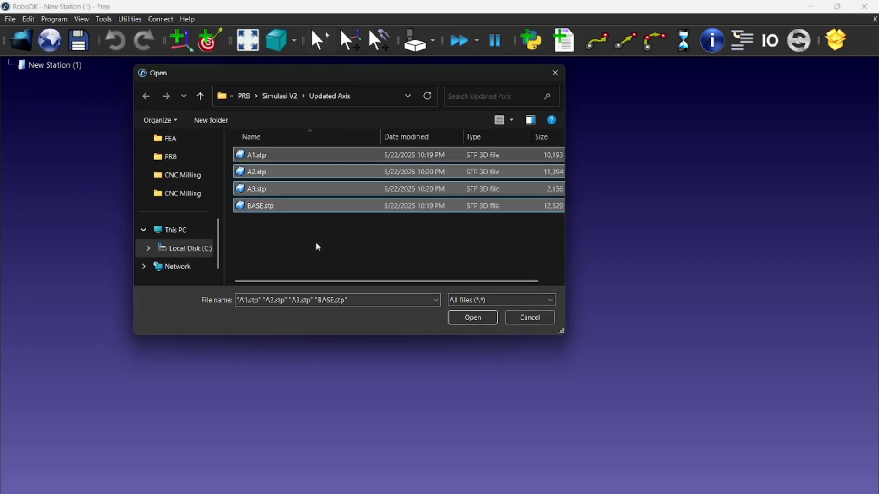
click(470, 318)
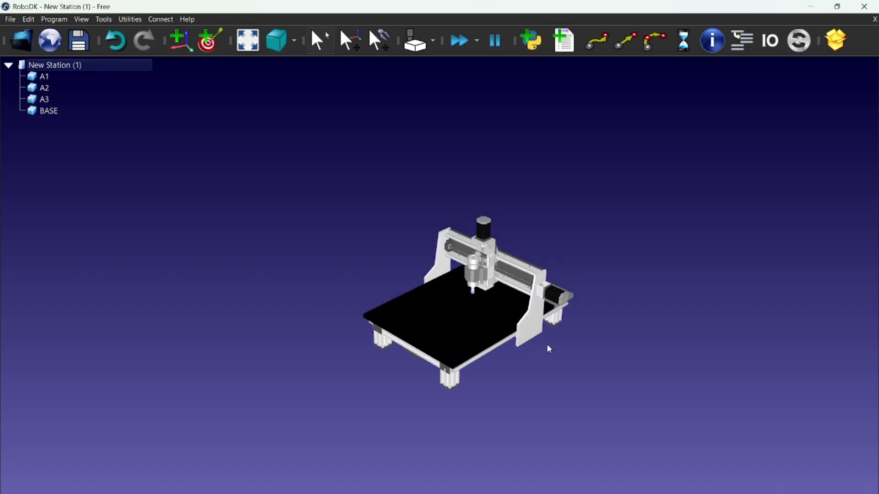
mouse_move(347, 237)
middle_down()
mouse_move(326, 249)
mouse_move(321, 273)
middle_up()
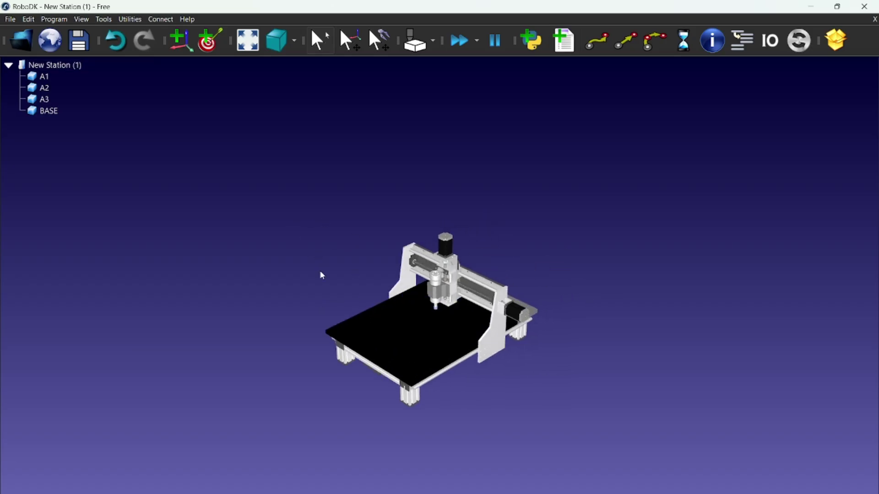
scroll(477, 392, up, 2)
scroll(467, 376, up, 3)
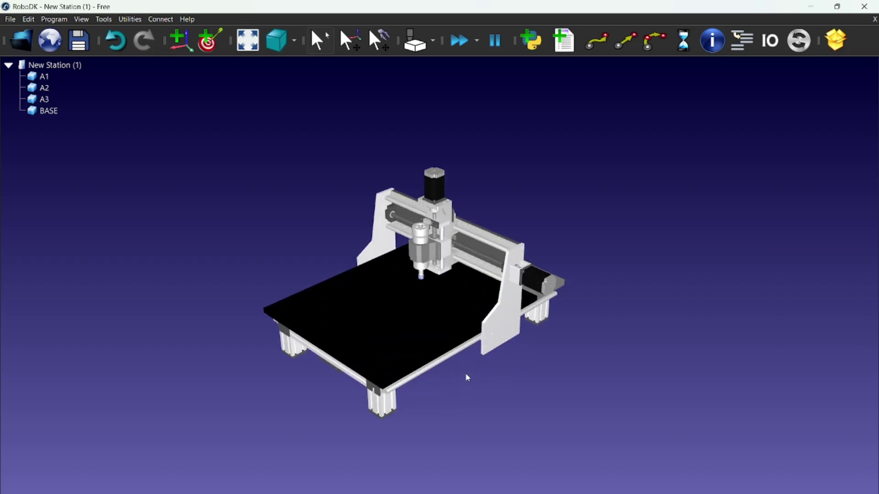
scroll(464, 366, down, 2)
middle_drag(490, 108, 513, 150)
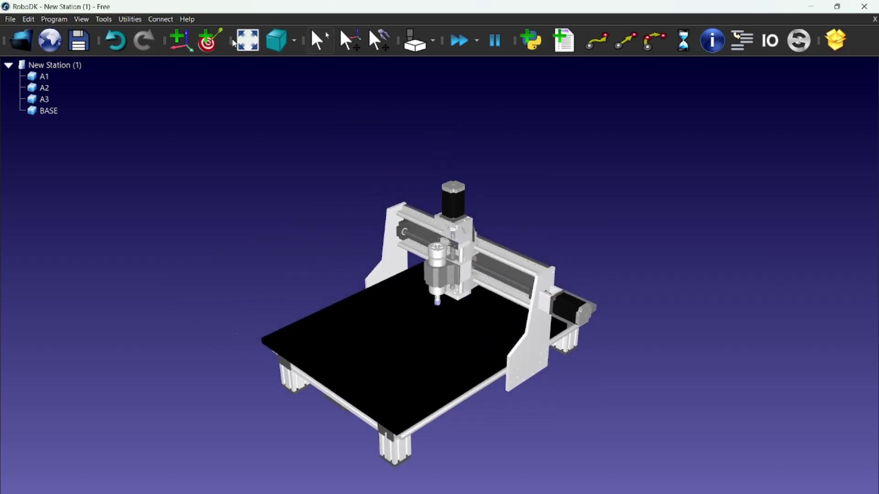
click(104, 19)
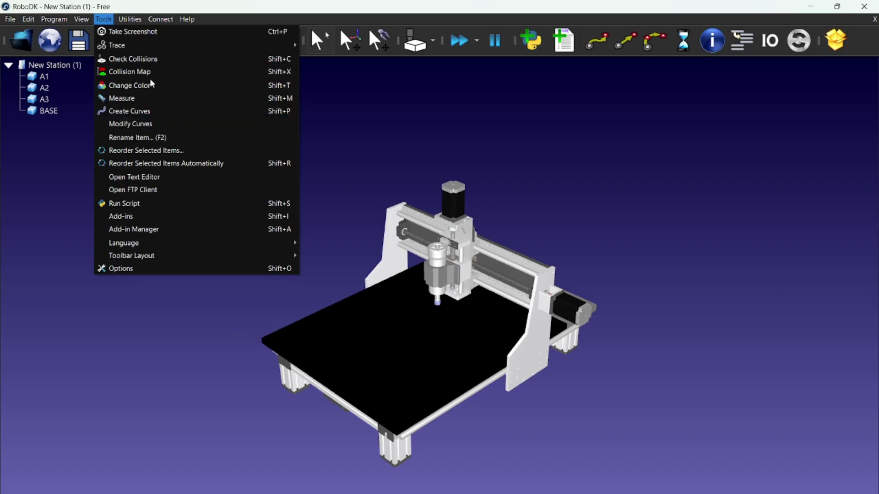
click(104, 22)
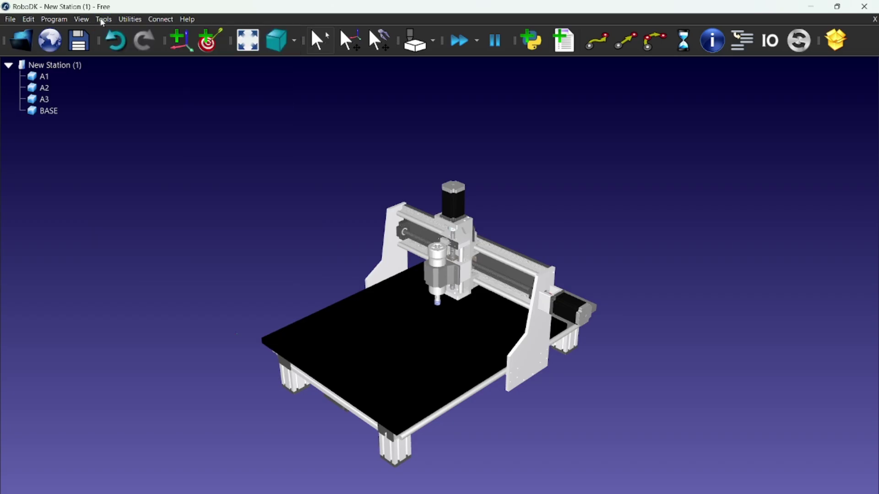
Step: Recolor the black worktable of the BASE object orange (#ffaa00) with Change Color in object selection mode
click(106, 24)
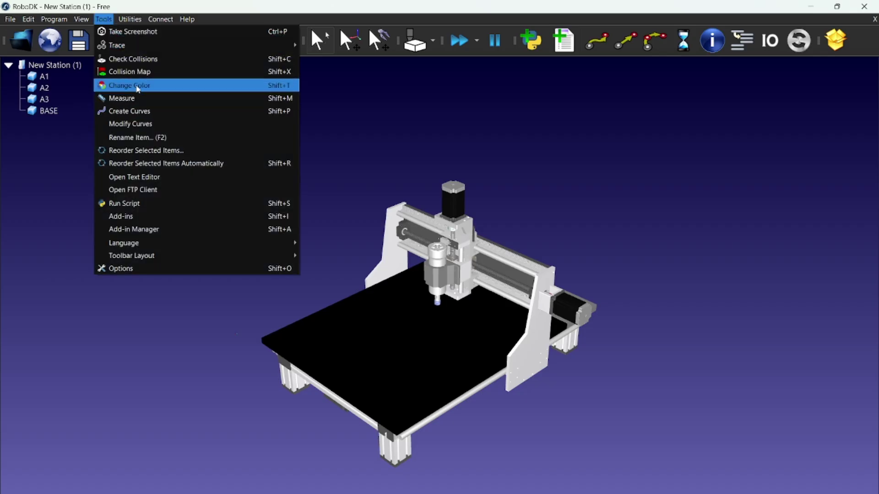
click(139, 86)
middle_drag(229, 243, 103, 192)
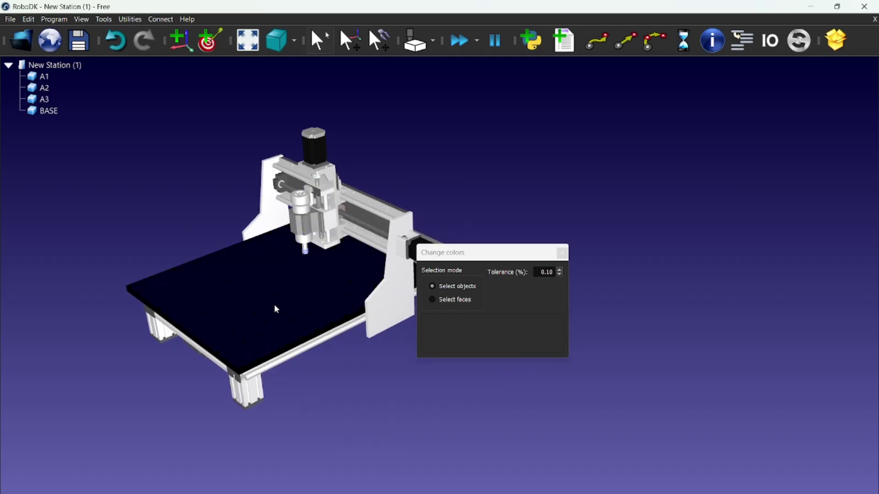
scroll(275, 302, up, 2)
click(283, 300)
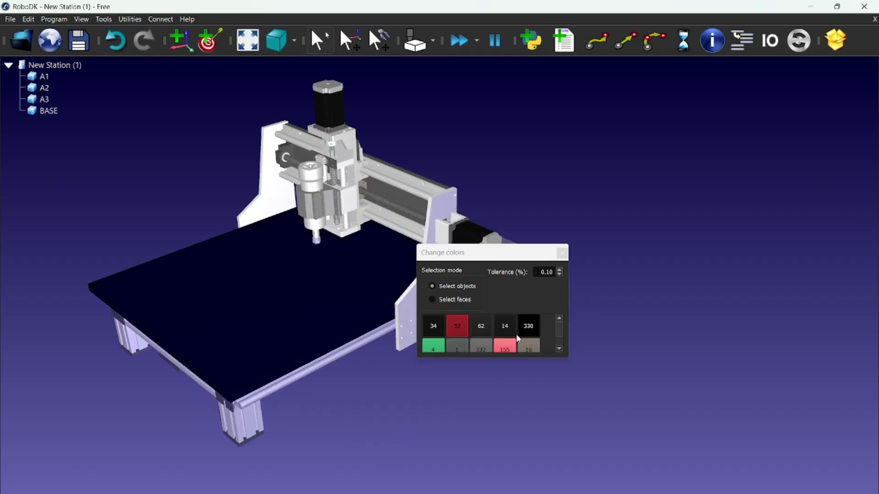
click(528, 326)
drag(407, 151, 460, 161)
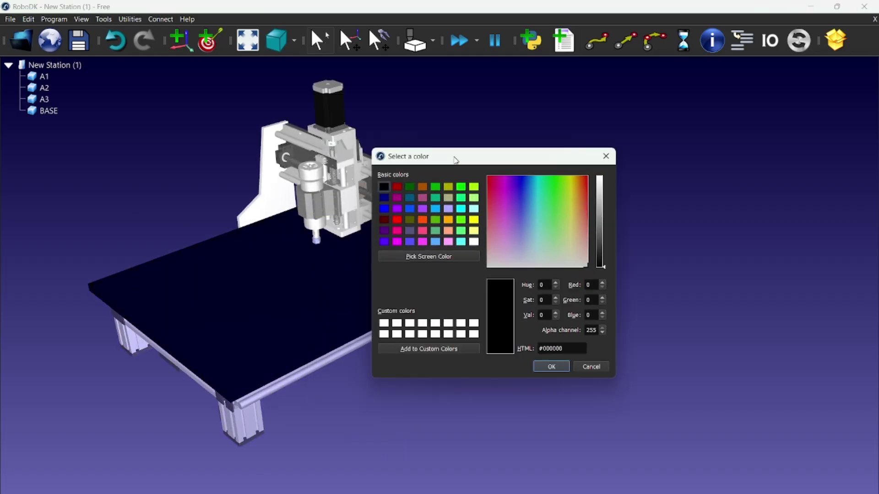
click(452, 221)
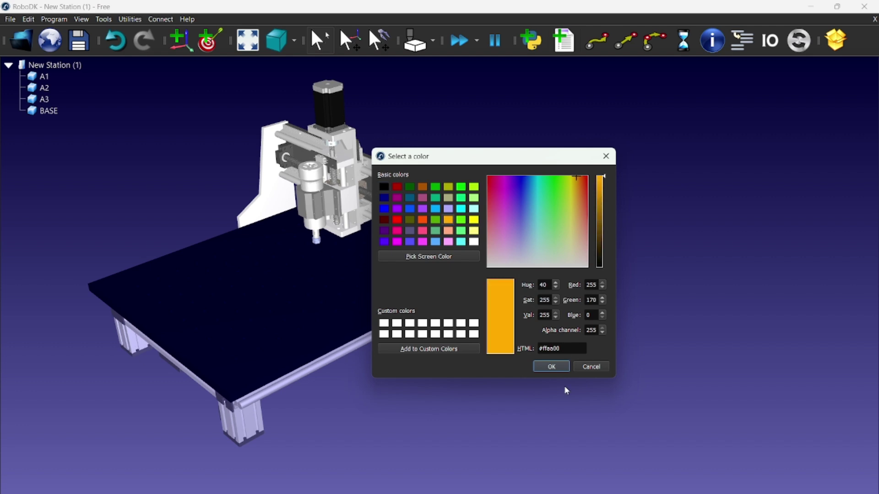
click(556, 366)
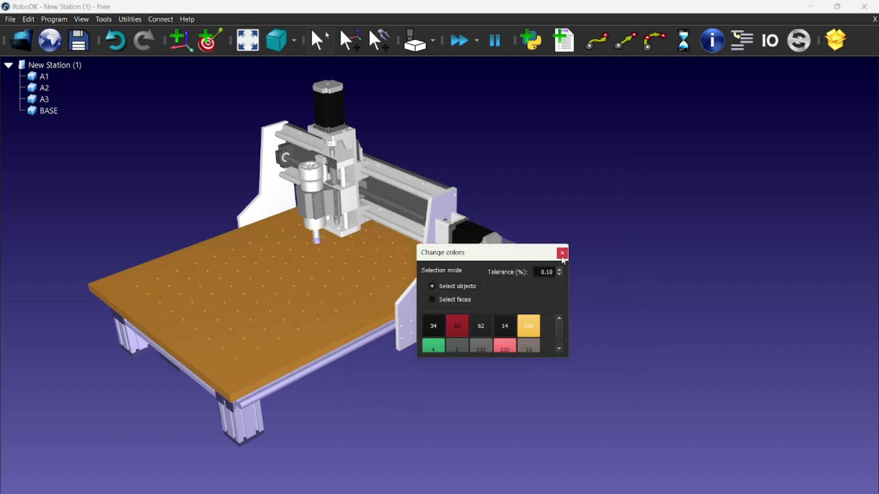
click(562, 253)
Step: Recolor the spindle motor's light grey cylindrical body black with Change Color in face selection mode
scroll(301, 189, up, 5)
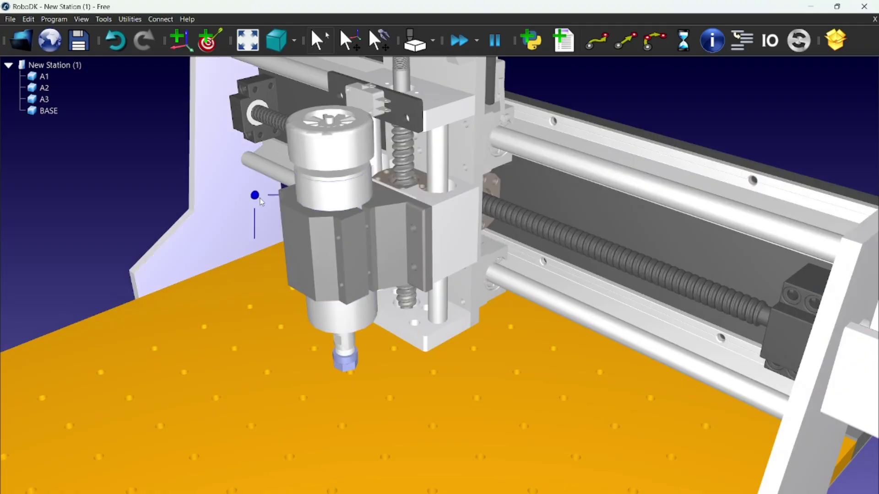
middle_drag(254, 195, 326, 216)
click(105, 19)
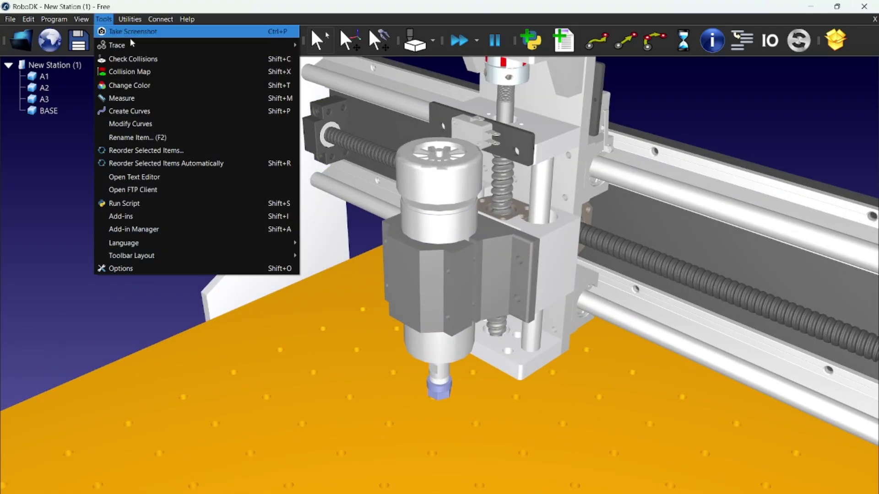
click(146, 87)
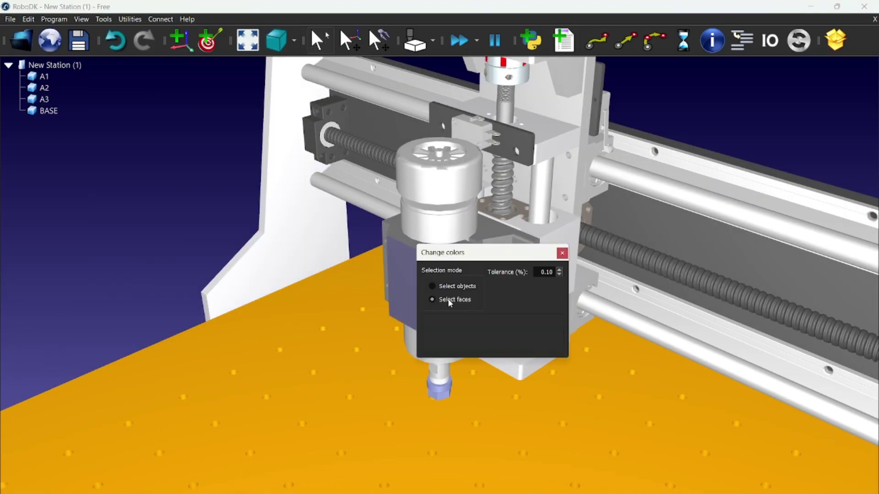
click(419, 221)
click(433, 326)
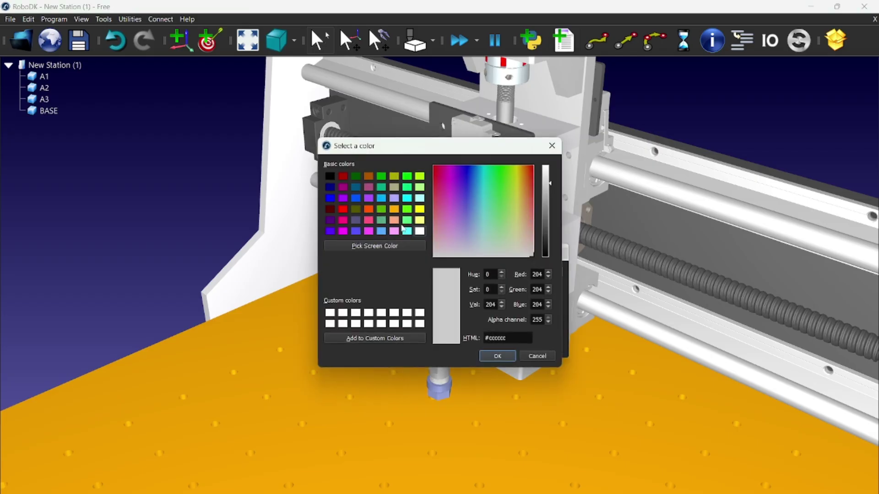
click(330, 176)
click(498, 355)
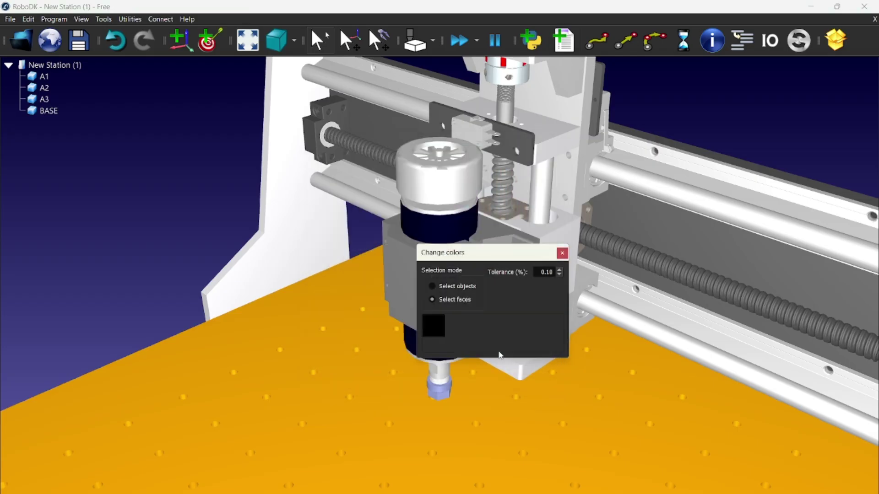
click(562, 254)
scroll(457, 265, down, 5)
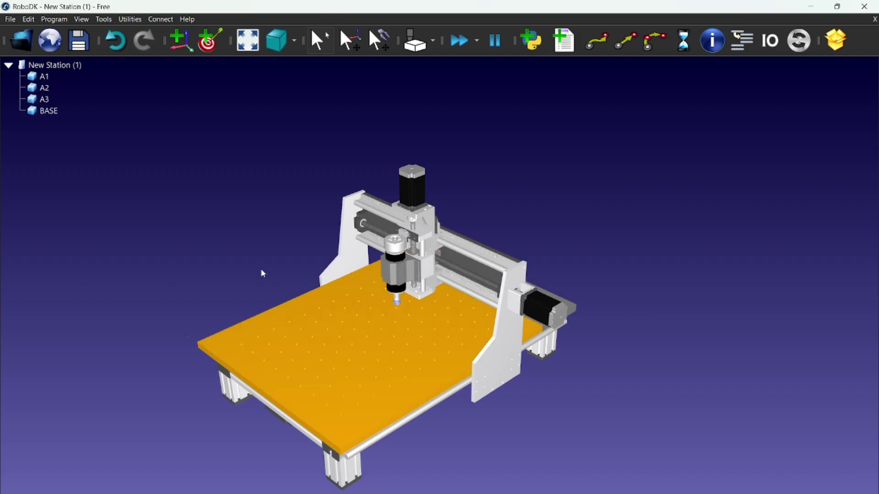
drag(260, 269, 364, 247)
mouse_move(345, 272)
middle_down()
mouse_move(302, 237)
mouse_move(321, 227)
mouse_move(331, 271)
middle_up()
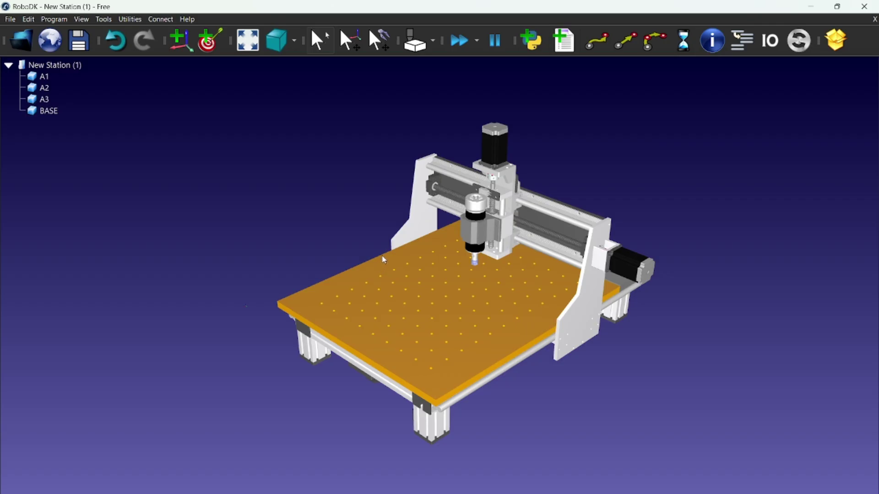
middle_drag(362, 211, 355, 240)
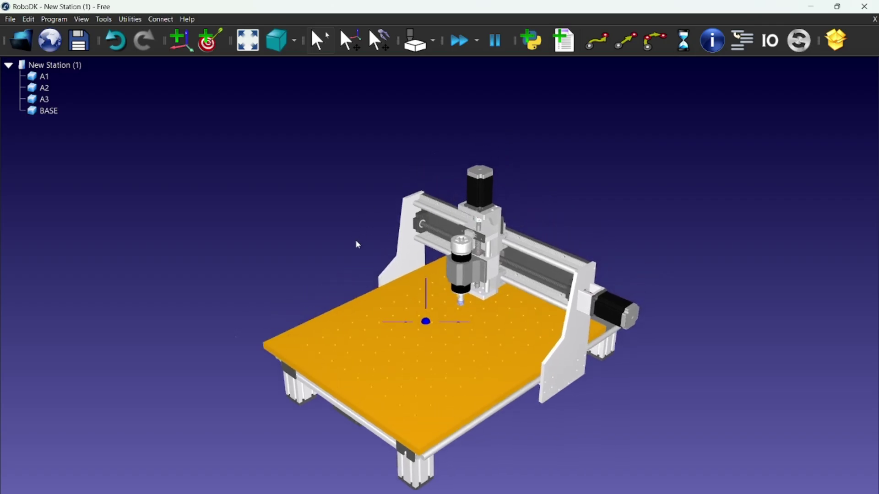
Step: Add a reference frame to the station and name it MachineReference
middle_drag(303, 253, 353, 196)
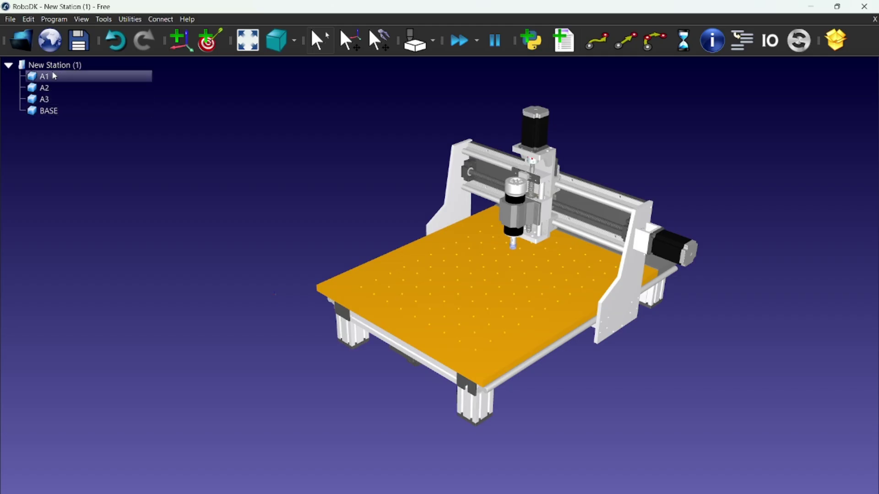
click(184, 47)
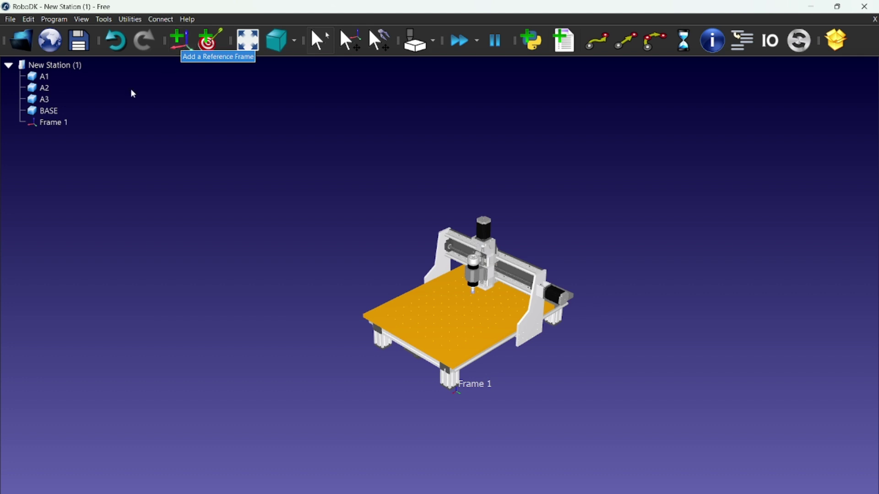
click(73, 121)
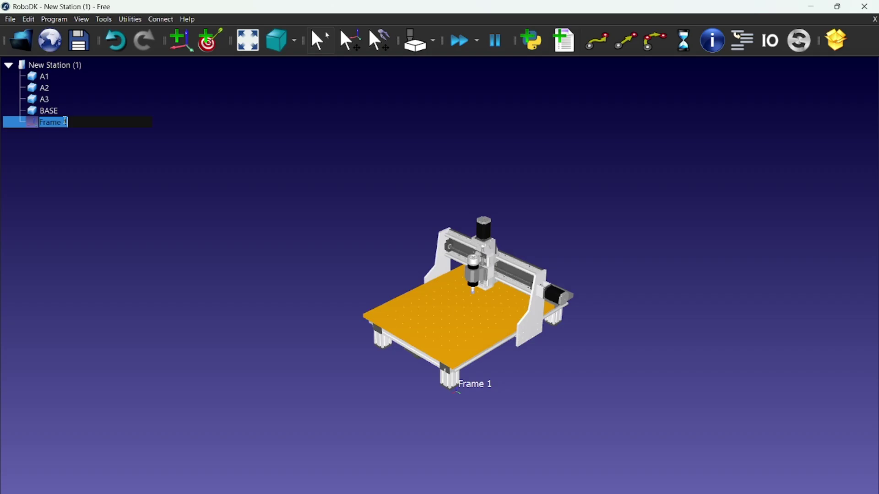
text(MachineRefere)
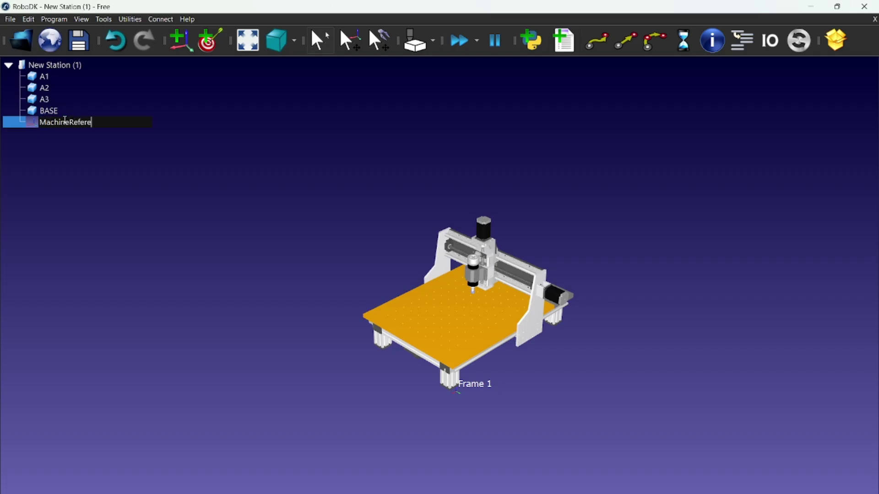
text(nce)
key(Return)
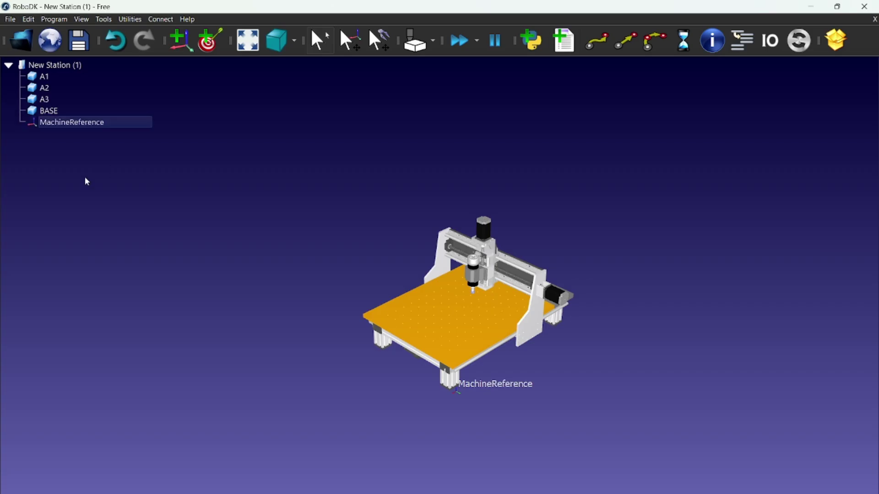
Step: Nest the objects A1, A2, A3 and BASE under the MachineReference frame
click(61, 112)
shift+click(60, 79)
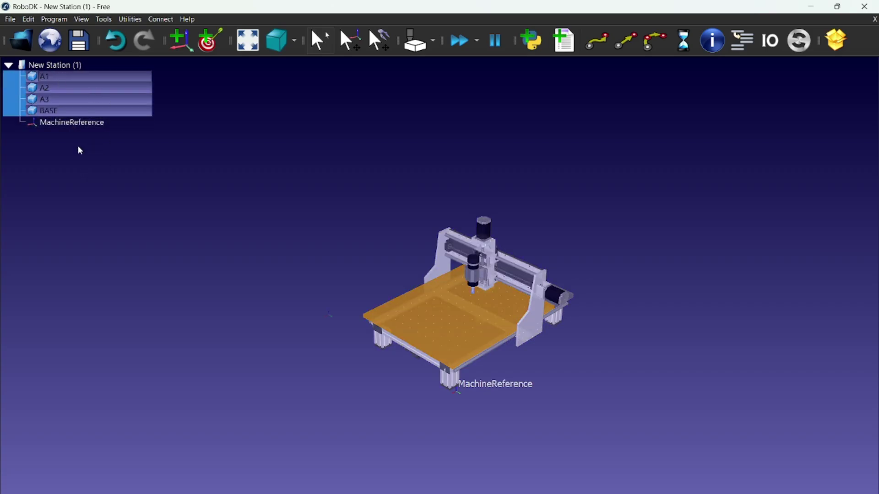
drag(45, 76, 60, 125)
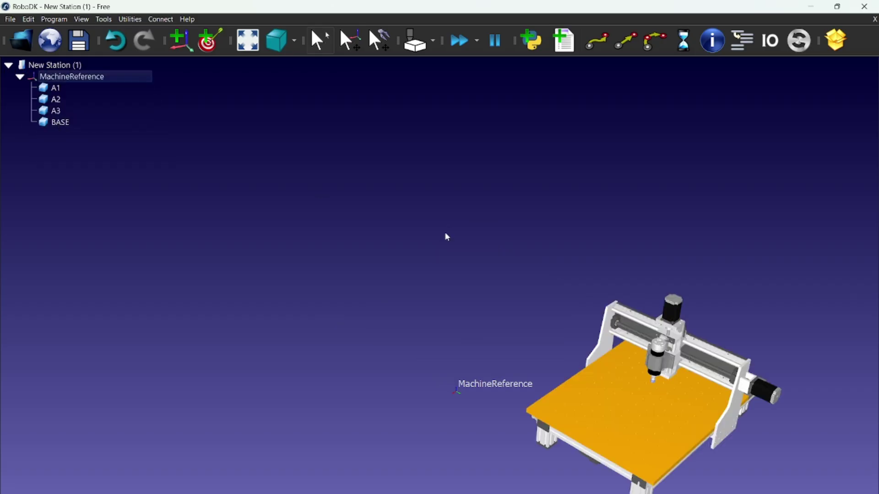
Step: Move the MachineReference frame freehand together with the nested machine objects
middle_drag(512, 343, 326, 206)
middle_drag(271, 180, 352, 211)
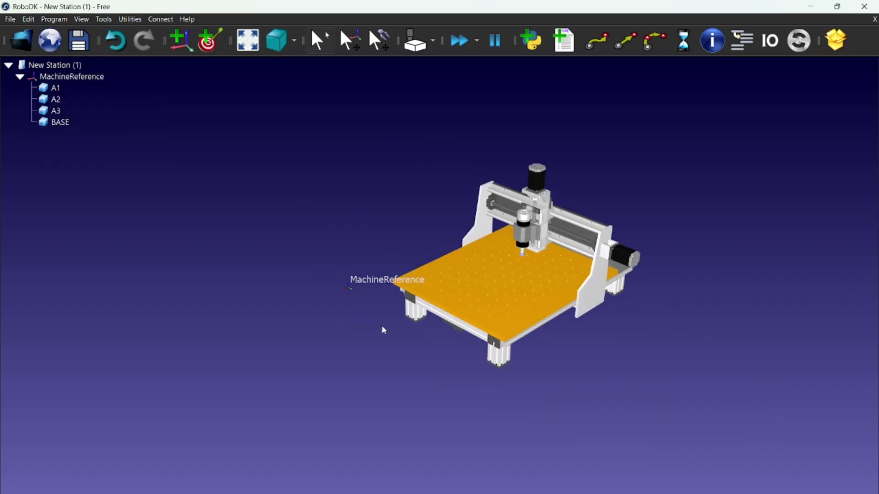
scroll(356, 336, up, 1)
scroll(357, 286, up, 5)
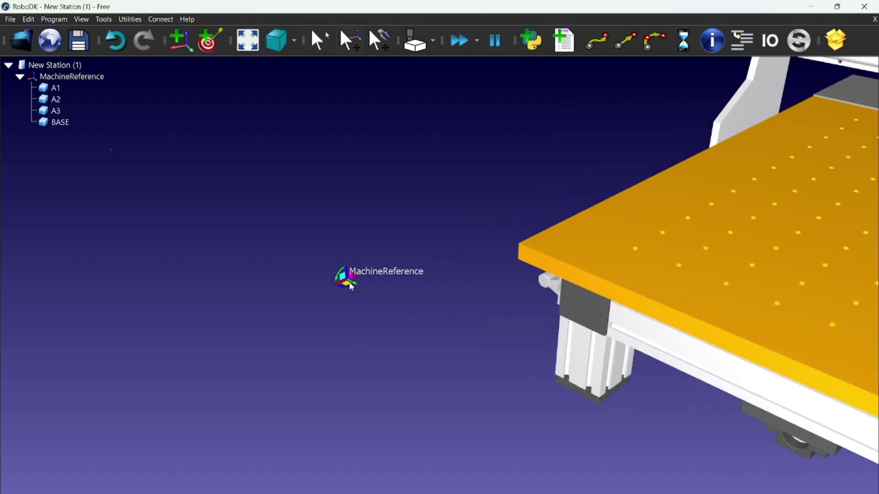
scroll(357, 284, down, 2)
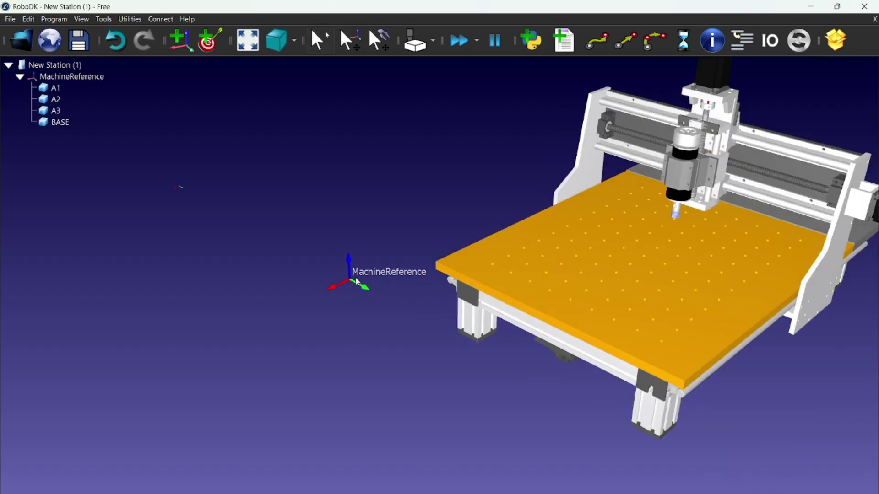
key(alt)
alt+drag(341, 277, 270, 194)
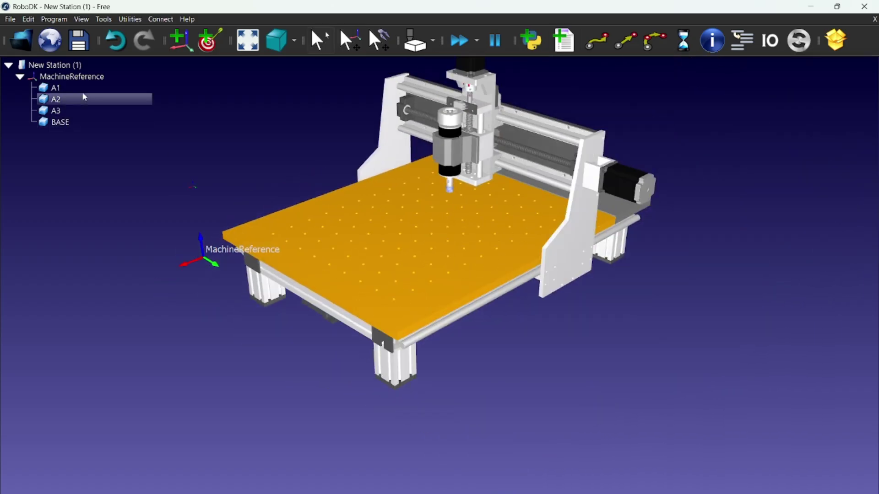
Step: Set the MachineReference frame's X, Y and Z position relative to New Station (1) to 0
double_click(73, 77)
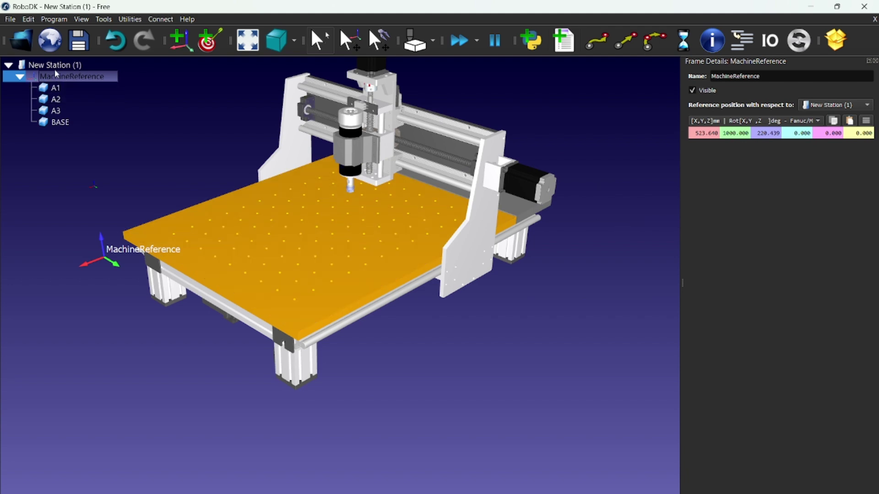
double_click(708, 134)
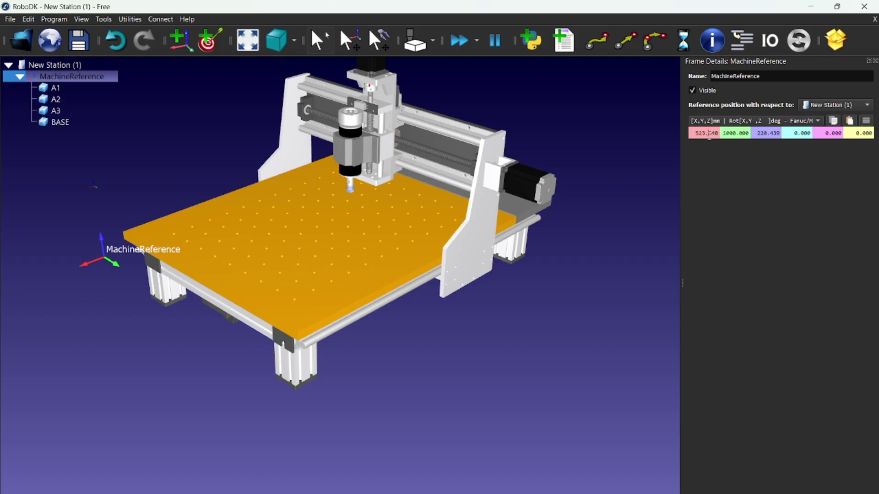
text(0)
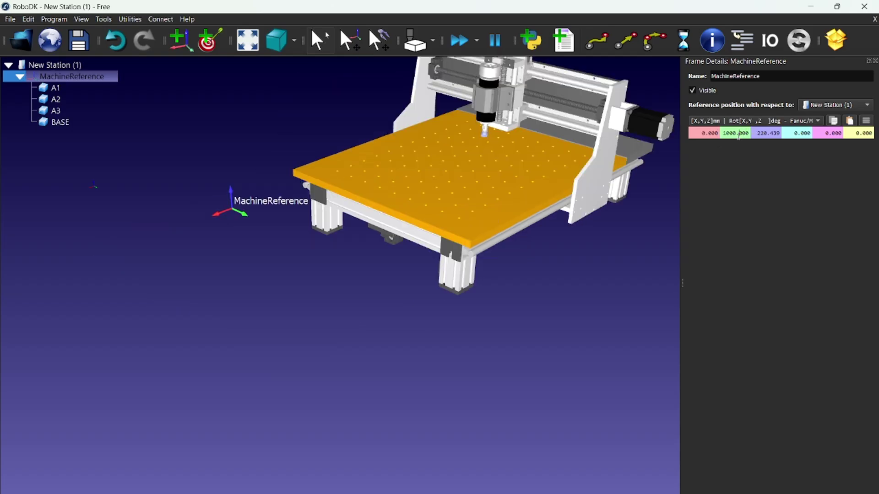
double_click(739, 134)
text(0)
double_click(767, 133)
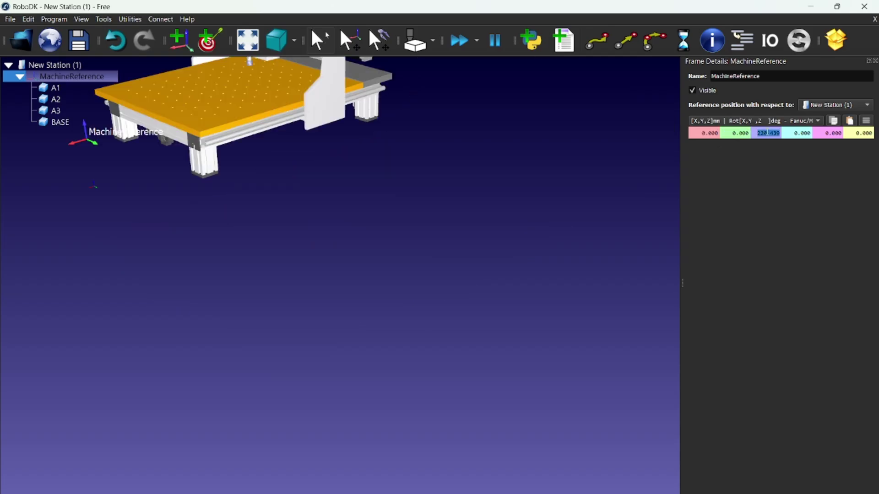
text(0)
key(Return)
mouse_move(300, 260)
middle_down()
mouse_move(435, 297)
mouse_move(457, 330)
middle_up()
click(539, 282)
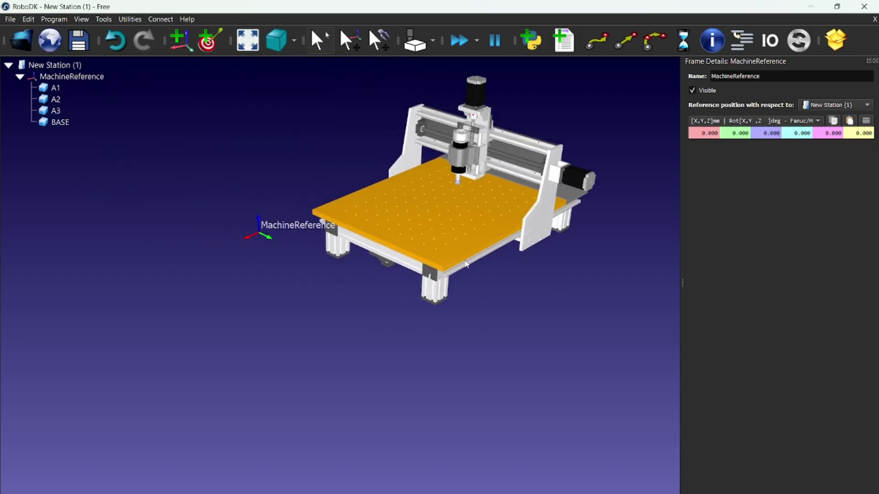
right_drag(343, 124, 343, 138)
middle_drag(489, 118, 389, 188)
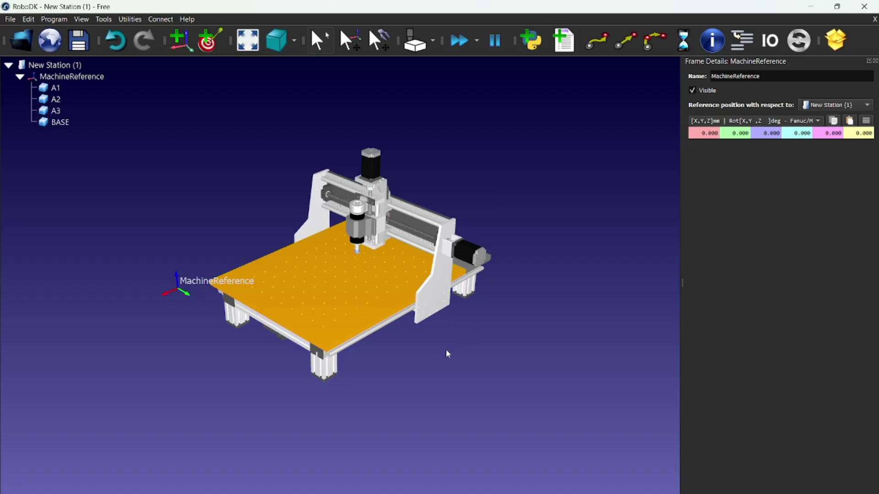
Step: Examine the spindle's collet nut and the worktable below it from several angles
drag(447, 353, 521, 221)
scroll(376, 243, up, 5)
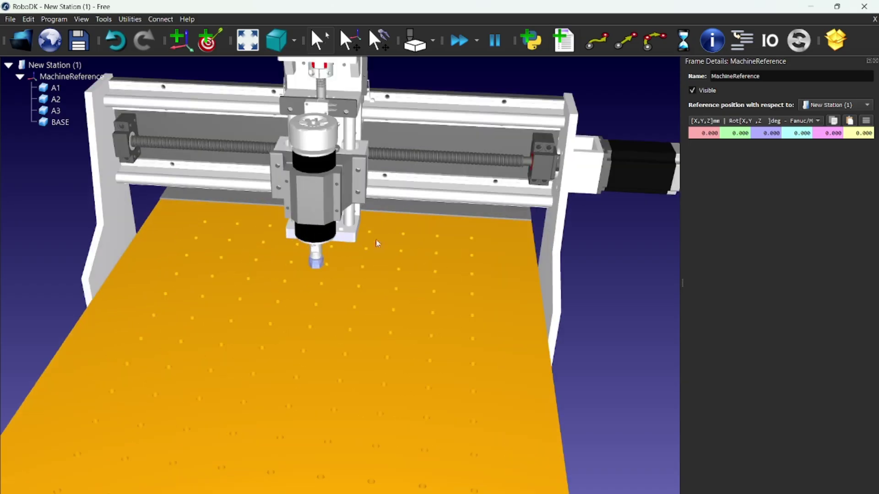
scroll(376, 240, down, 5)
scroll(326, 253, up, 8)
drag(383, 263, 397, 202)
scroll(370, 197, up, 8)
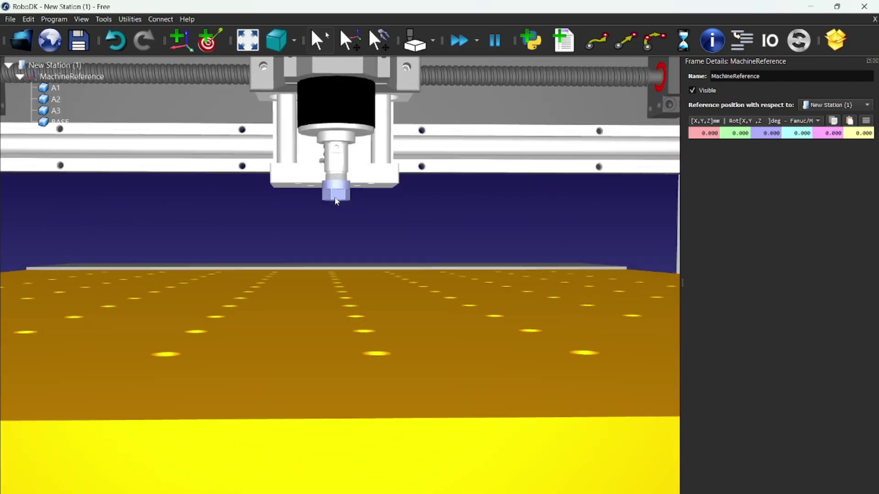
scroll(347, 218, down, 3)
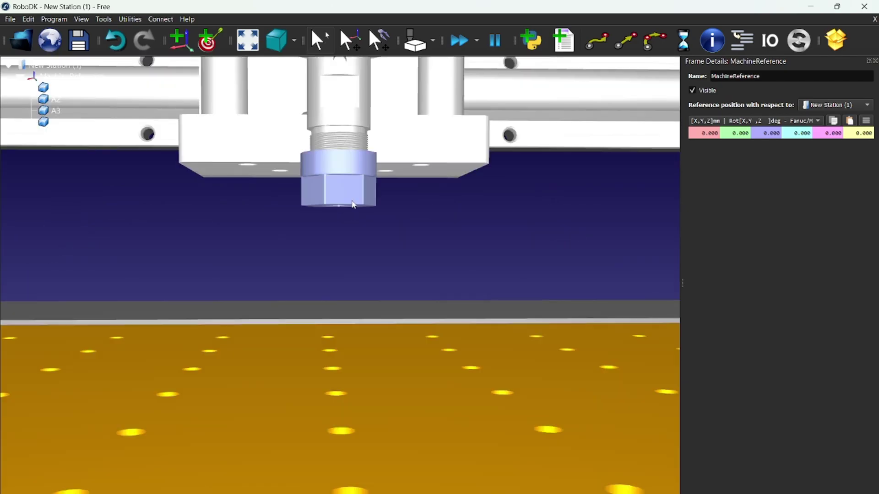
scroll(384, 208, up, 3)
scroll(385, 208, down, 3)
scroll(385, 209, down, 2)
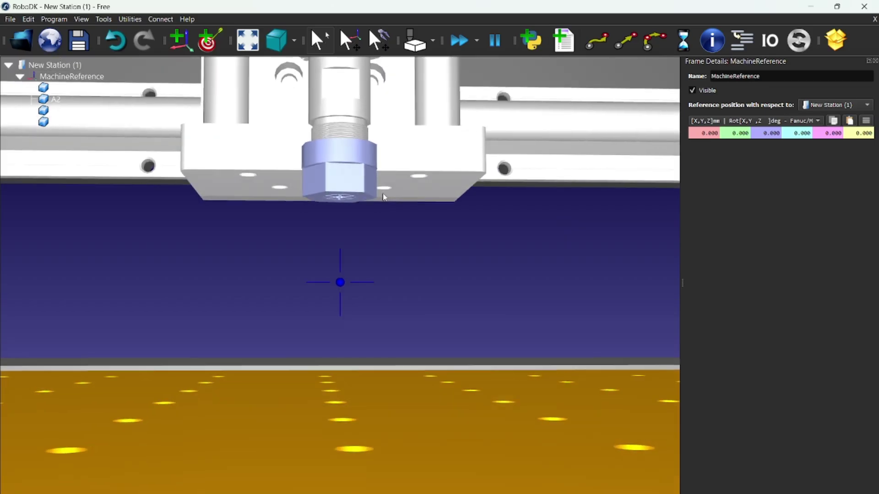
scroll(347, 179, up, 5)
drag(348, 203, 397, 169)
scroll(346, 246, up, 3)
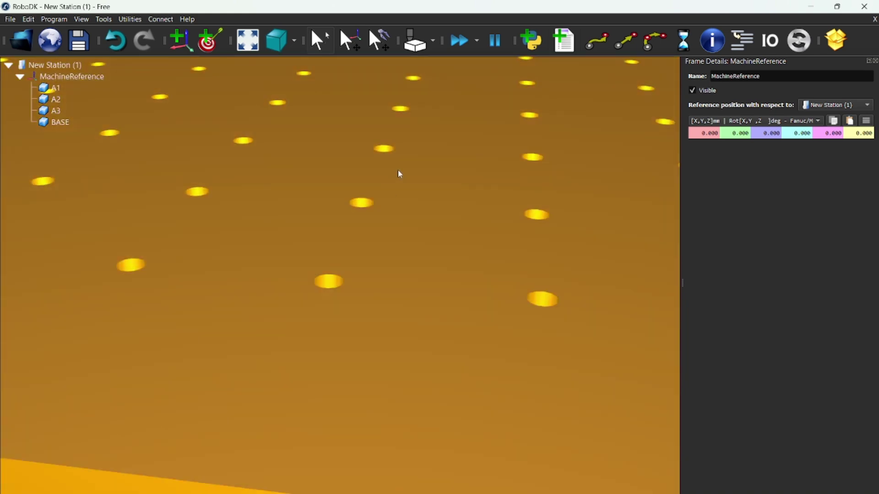
scroll(391, 137, down, 6)
drag(386, 117, 362, 241)
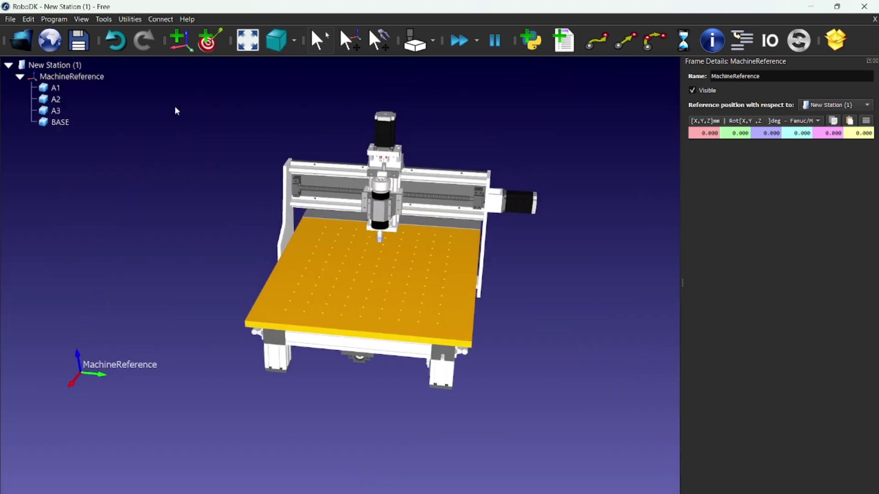
Step: Add a second reference frame, place it freehand beside the worktable and name it ToolReference
click(185, 43)
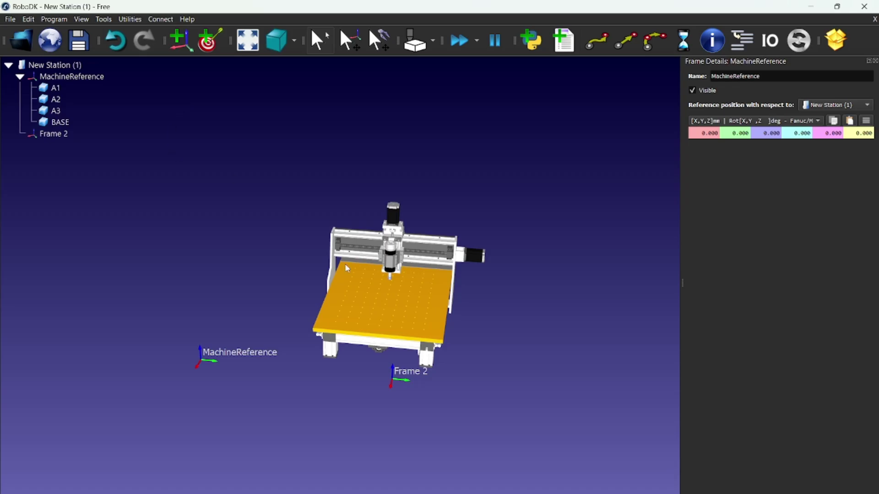
scroll(397, 400, up, 5)
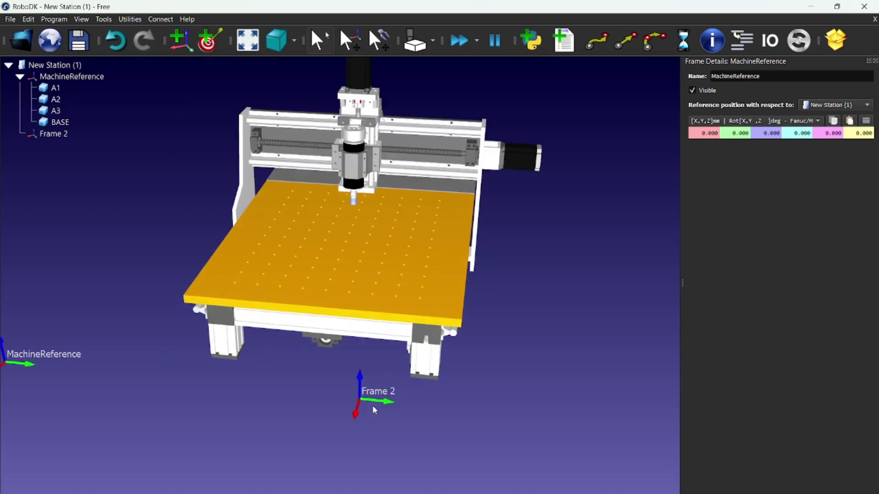
alt+drag(372, 405, 162, 231)
click(50, 134)
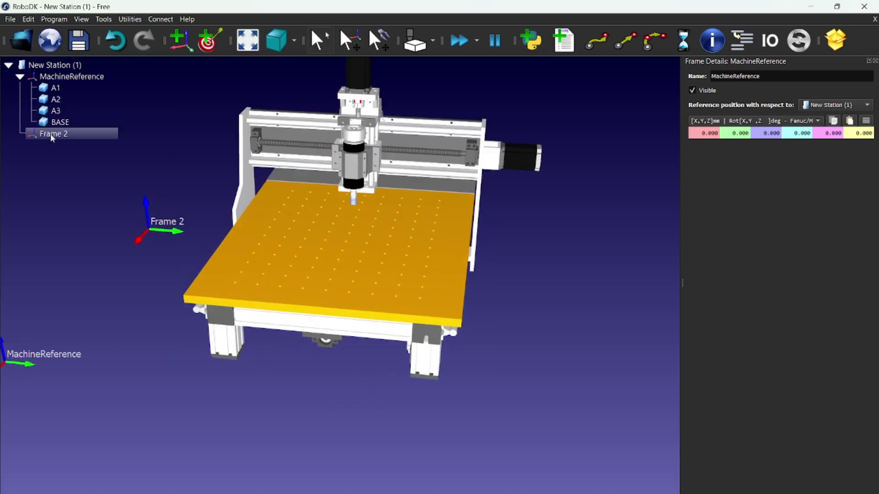
click(50, 134)
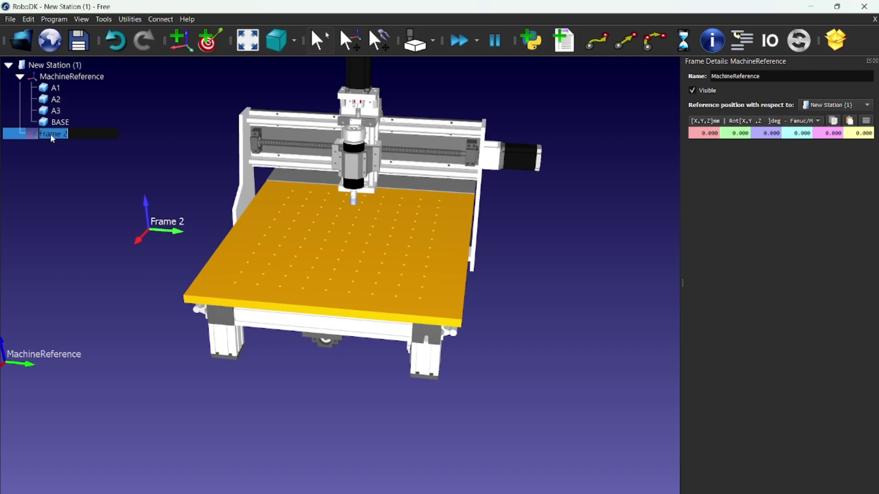
text(ToolReference)
key(Return)
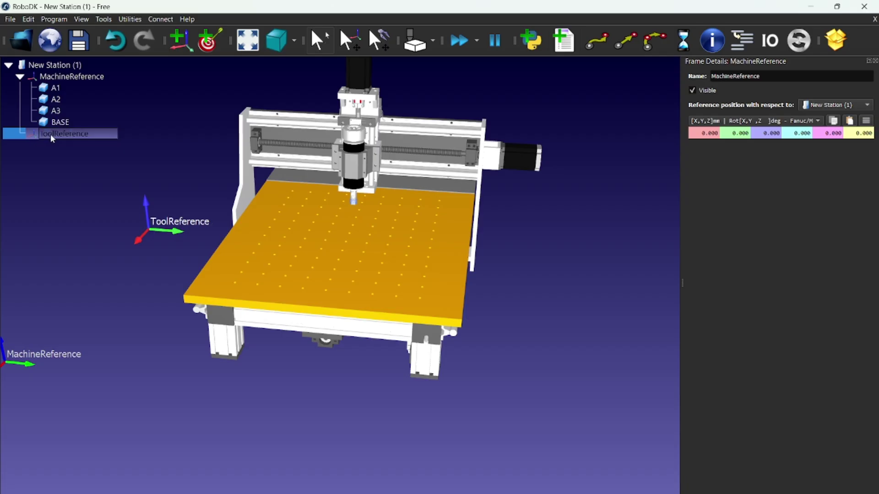
Step: Shift the ToolReference frame slightly upward beside the gantry's side plate
scroll(158, 199, up, 5)
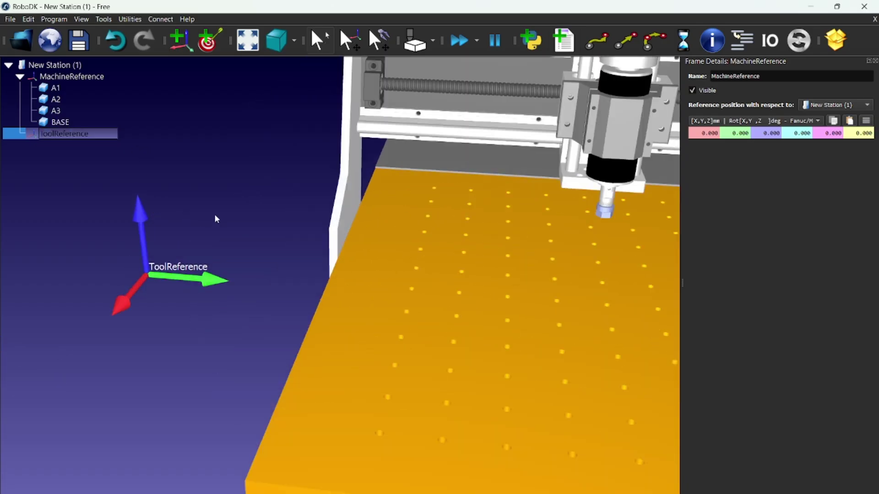
scroll(214, 214, down, 5)
alt+drag(199, 229, 198, 206)
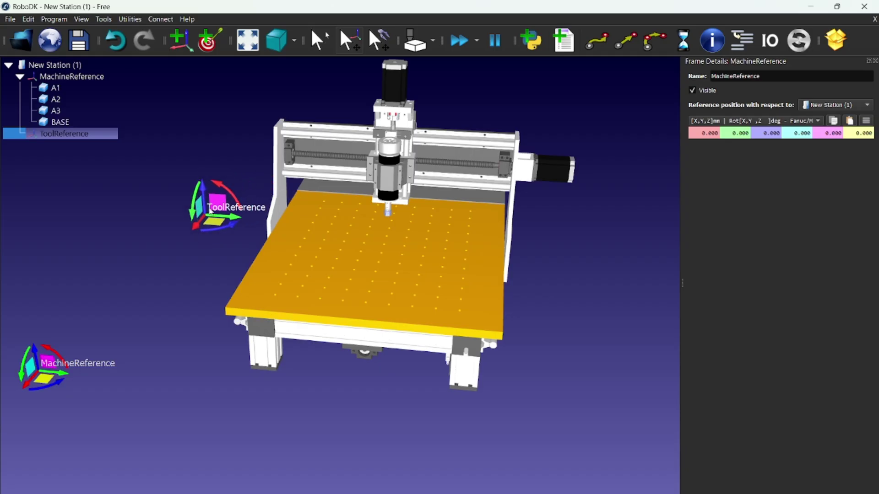
Step: Start the Measure tool with point picking on the underside of the spindle's collet nut
scroll(369, 208, up, 2)
scroll(370, 208, up, 3)
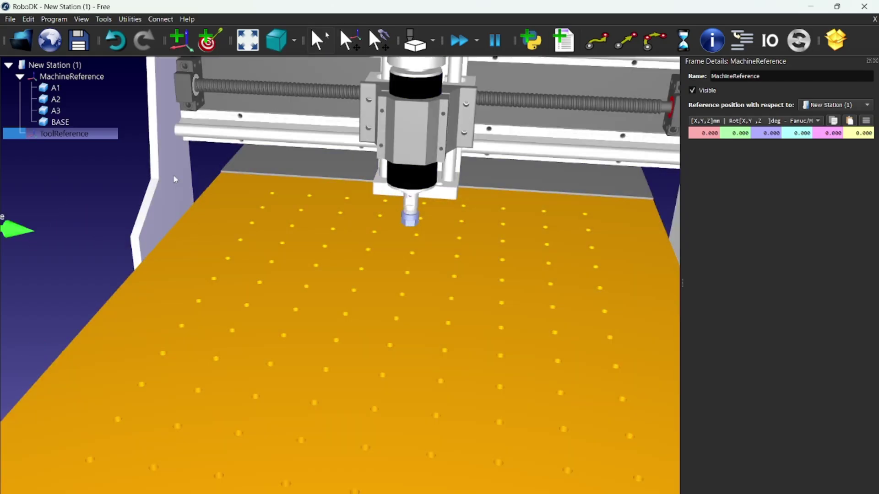
middle_drag(366, 217, 483, 223)
scroll(517, 231, up, 3)
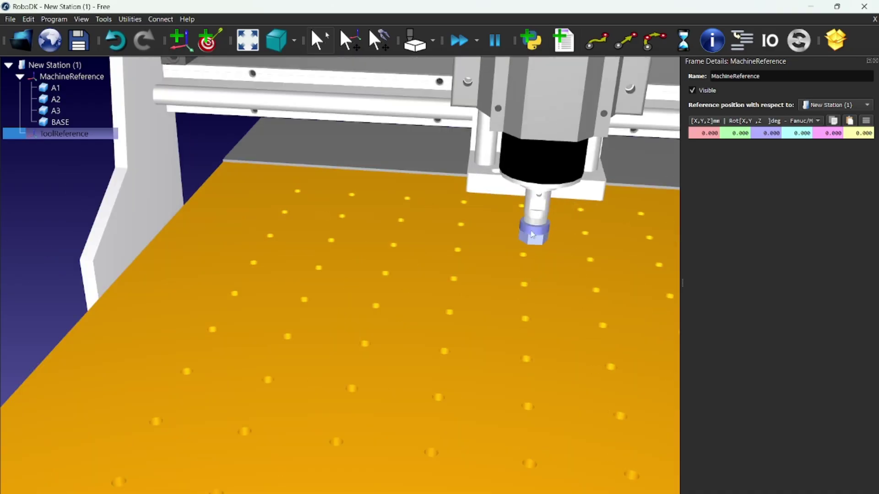
middle_drag(602, 227, 457, 230)
scroll(370, 231, up, 6)
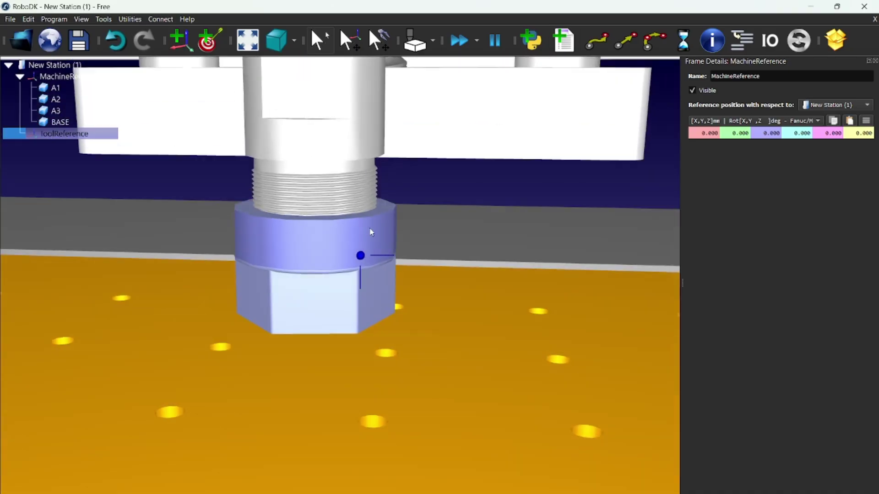
right_drag(369, 230, 392, 167)
scroll(345, 271, up, 3)
right_drag(345, 271, 378, 222)
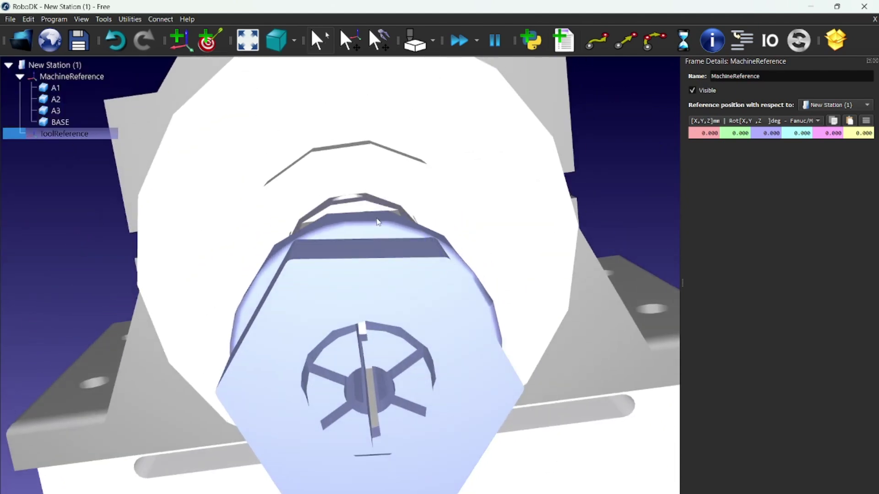
click(102, 19)
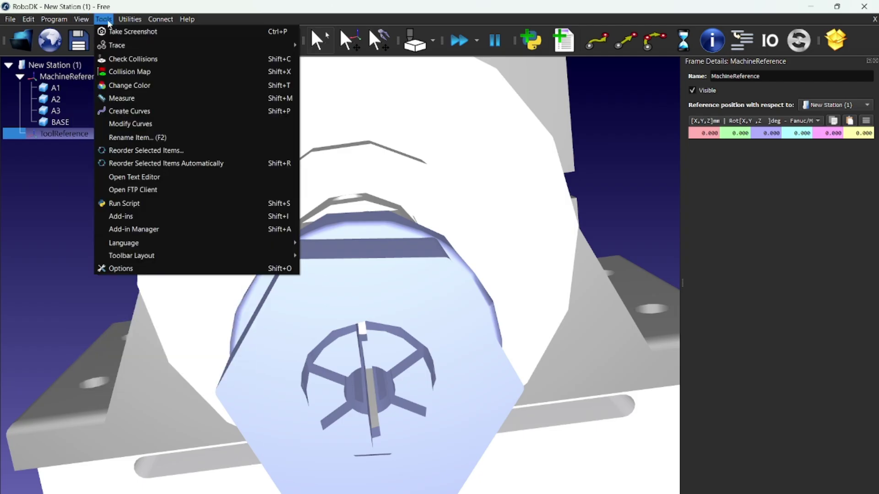
click(138, 98)
scroll(328, 274, up, 5)
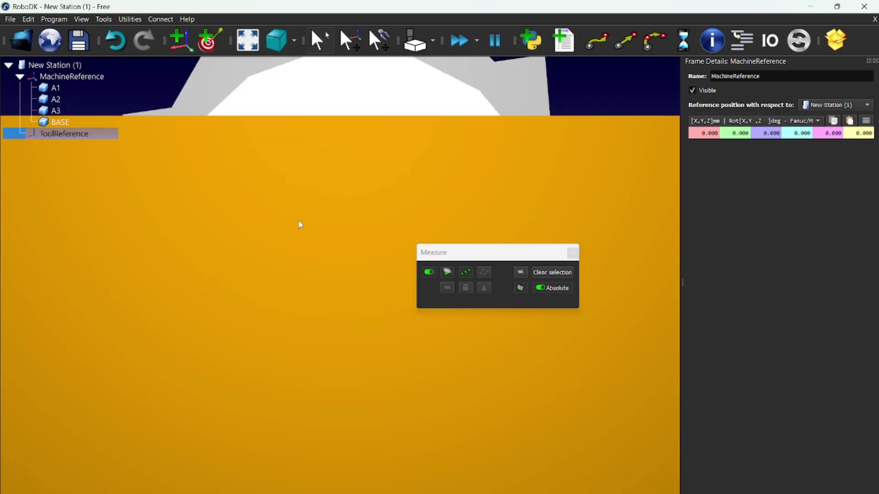
scroll(299, 221, up, 3)
right_drag(309, 266, 263, 196)
right_drag(313, 257, 274, 201)
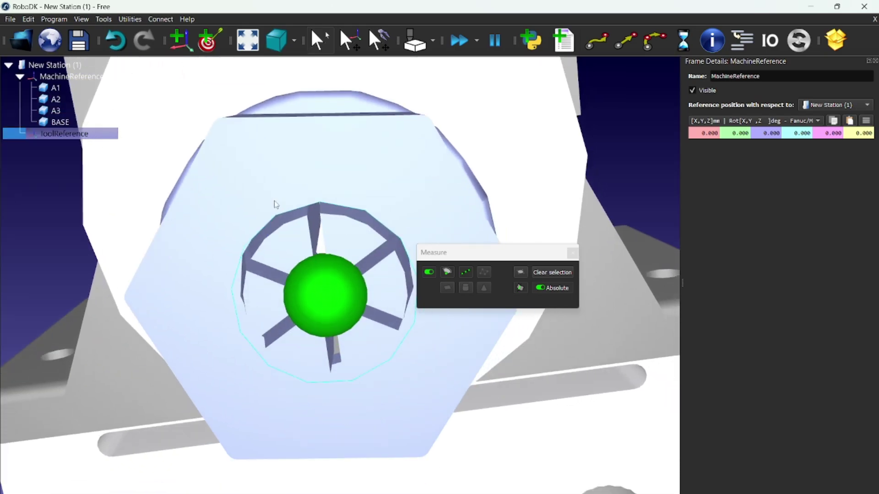
click(464, 273)
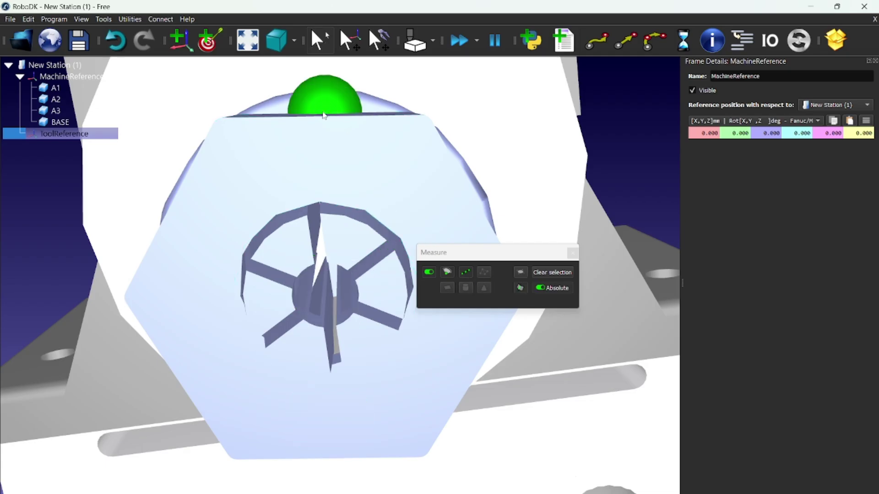
middle_drag(335, 123, 338, 143)
right_drag(355, 131, 351, 159)
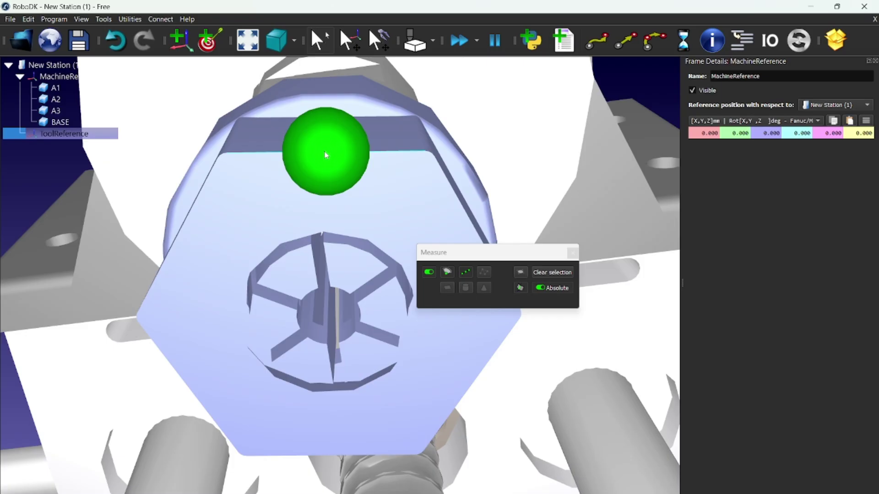
click(326, 155)
middle_drag(350, 306, 364, 184)
mouse_move(363, 184)
right_down()
mouse_move(355, 259)
mouse_move(365, 202)
right_up()
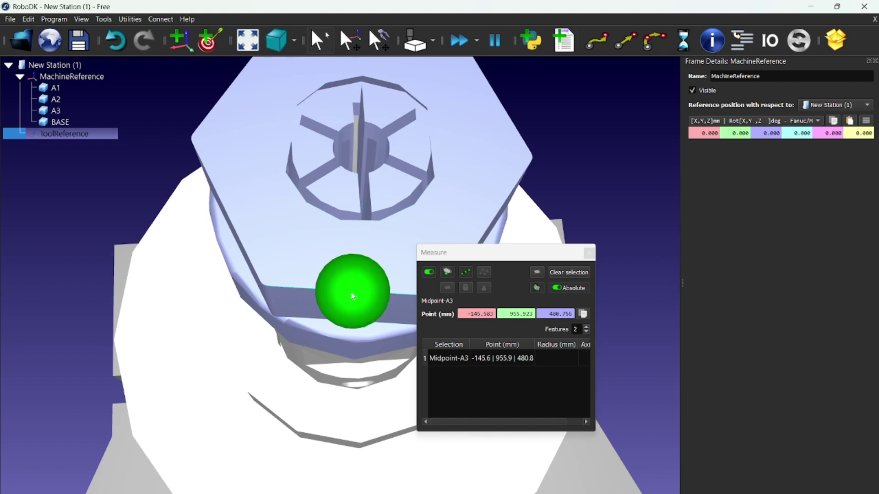
click(352, 293)
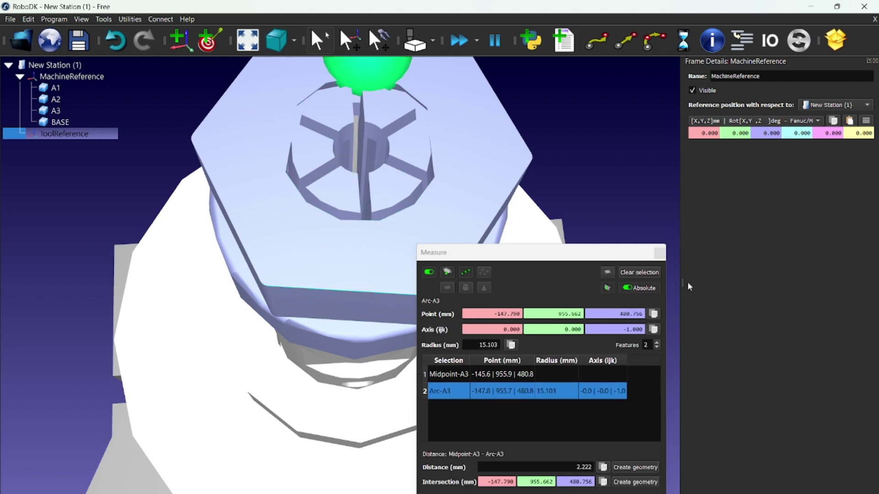
click(648, 274)
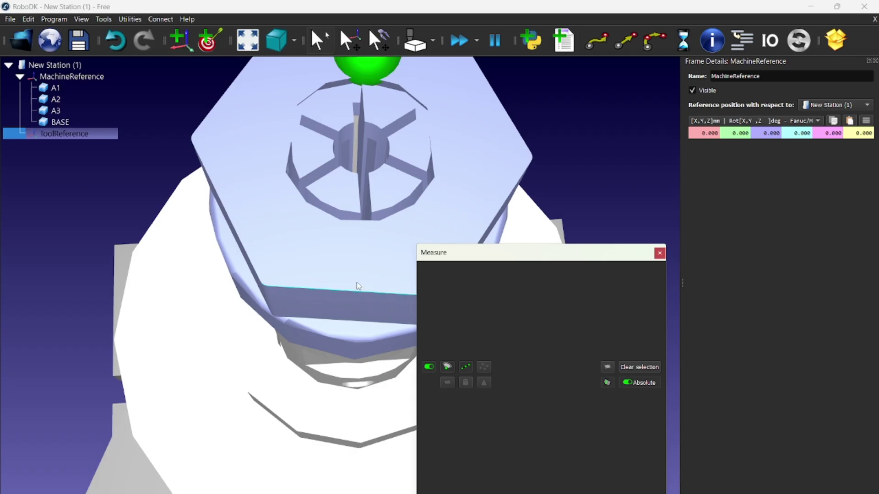
Step: Measure between the midpoints of two opposite edges on the collet nut's hexagonal face and create line geometry from that distance
click(353, 298)
drag(412, 72, 325, 235)
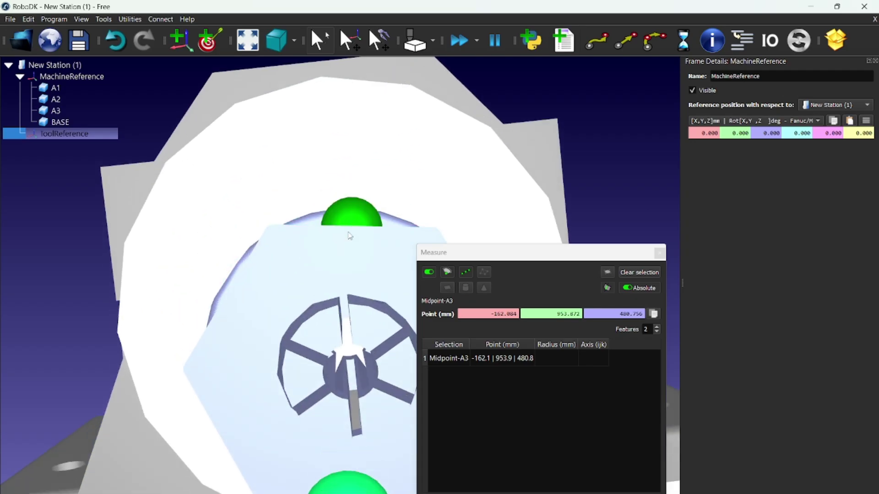
right_drag(359, 220, 356, 269)
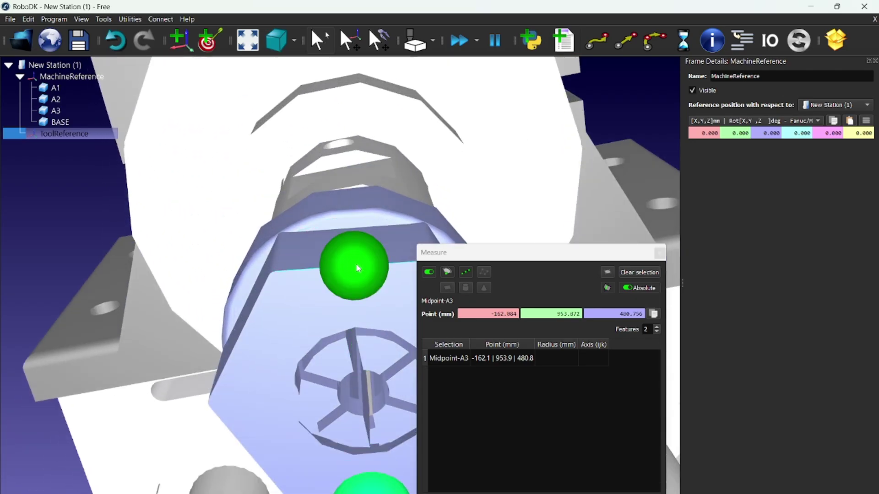
click(359, 268)
drag(359, 267, 350, 199)
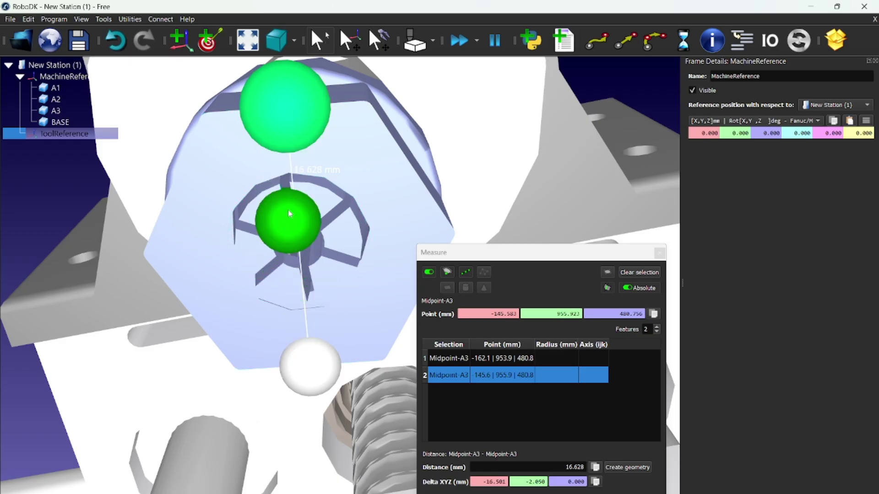
mouse_move(288, 209)
middle_down()
mouse_move(381, 204)
mouse_move(288, 209)
middle_up()
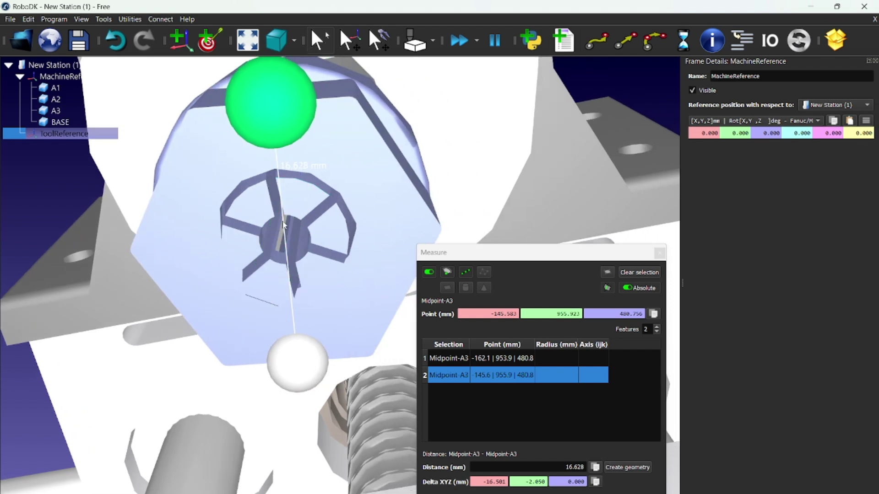
click(621, 470)
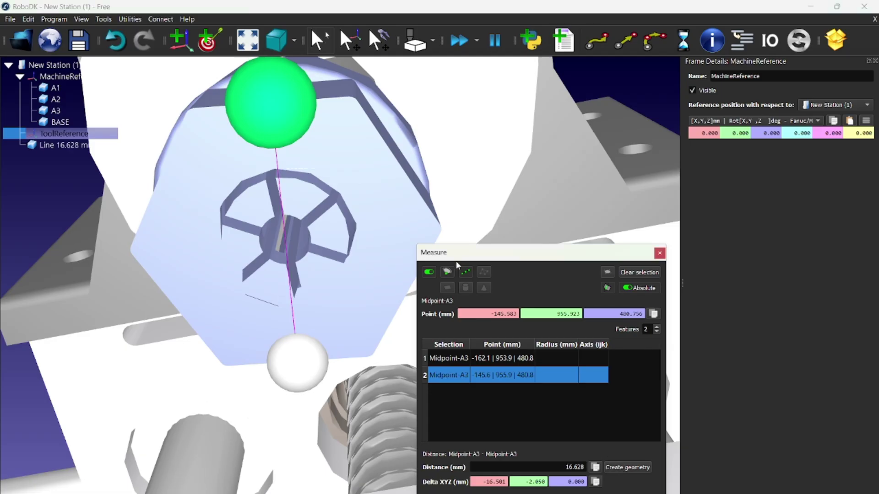
drag(457, 255, 521, 191)
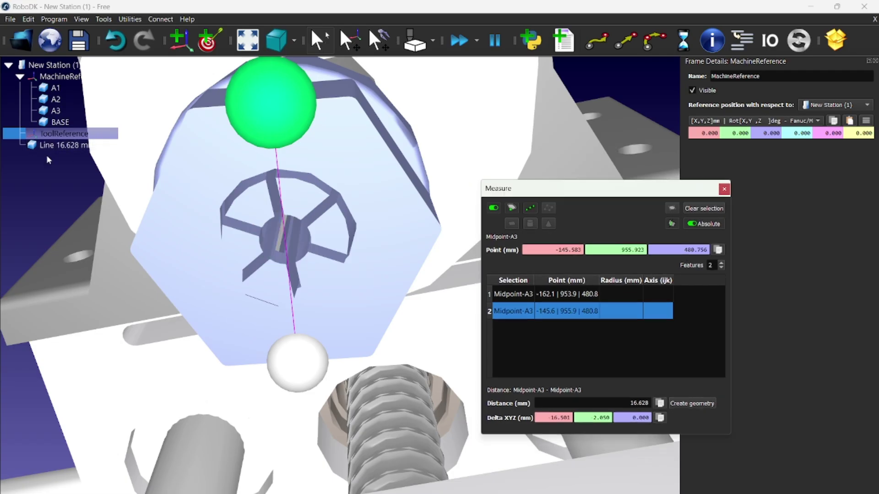
Step: Hide the A3 object so the line across the collet nut is exposed
click(53, 144)
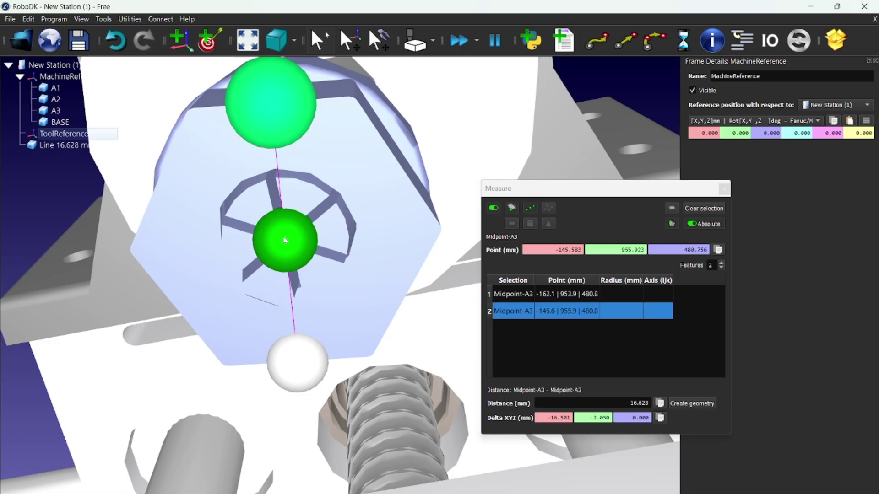
click(57, 110)
right_click(57, 109)
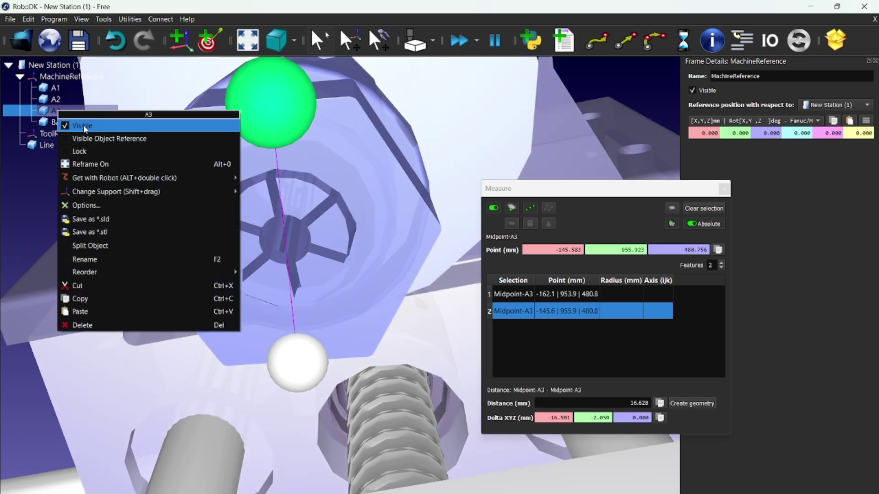
click(83, 126)
click(74, 207)
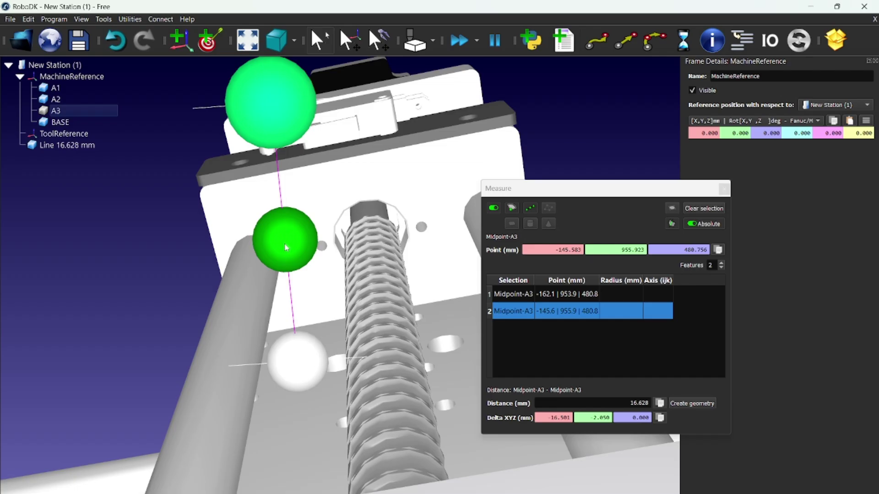
Step: Measure the midpoint of the created line
click(282, 244)
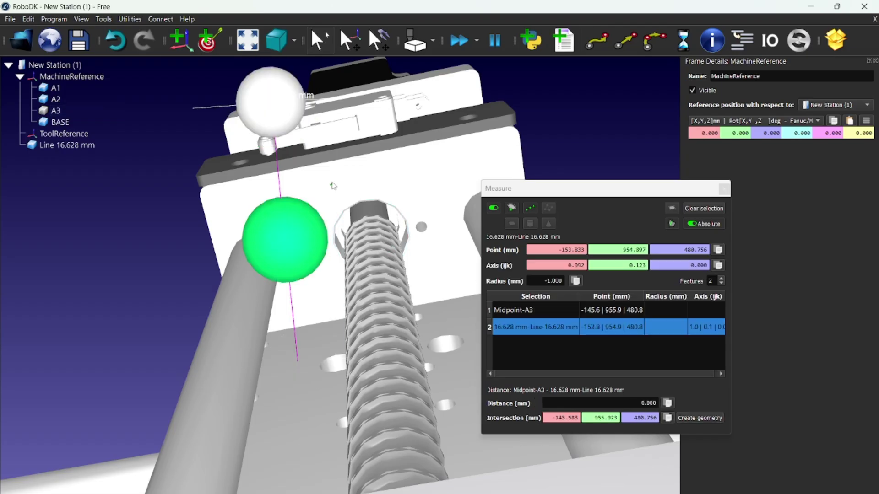
scroll(328, 187, down, 4)
scroll(328, 189, down, 5)
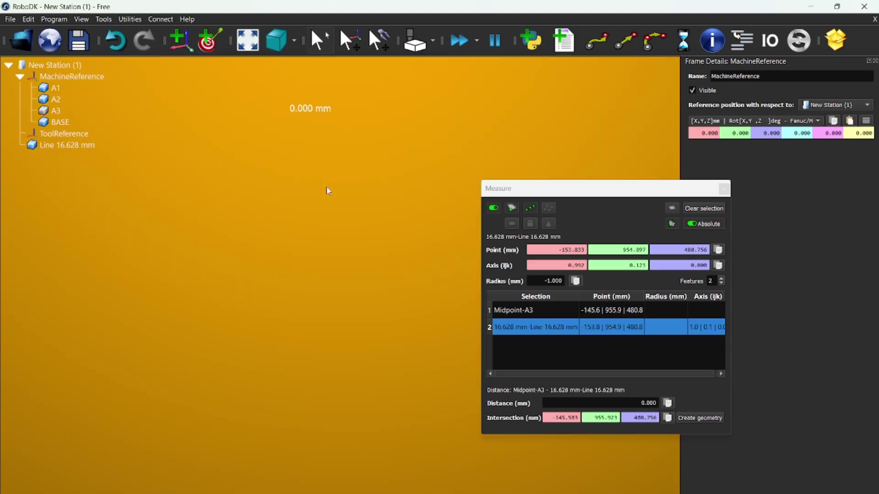
scroll(328, 190, down, 2)
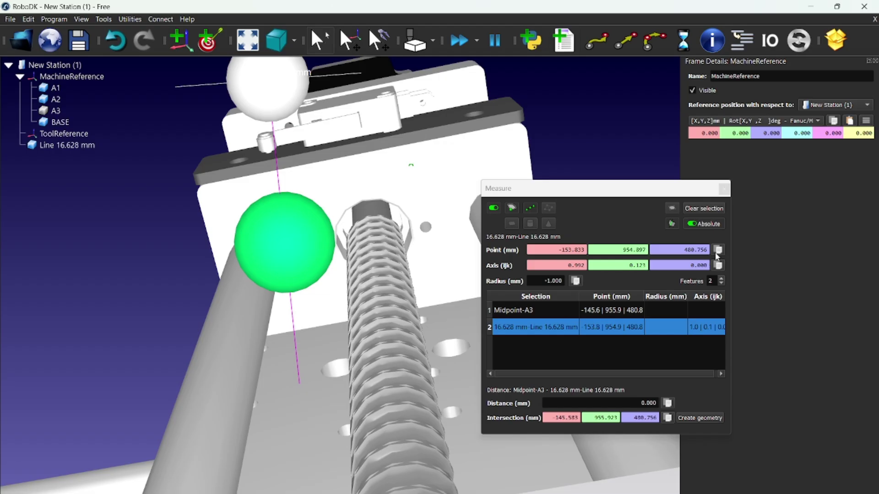
Step: Paste the line's midpoint coordinates, -153.833, 954.897, 480.756 mm, as the ToolReference frame's position relative to New Station (1), and close the measurement
double_click(76, 136)
drag(644, 193, 528, 163)
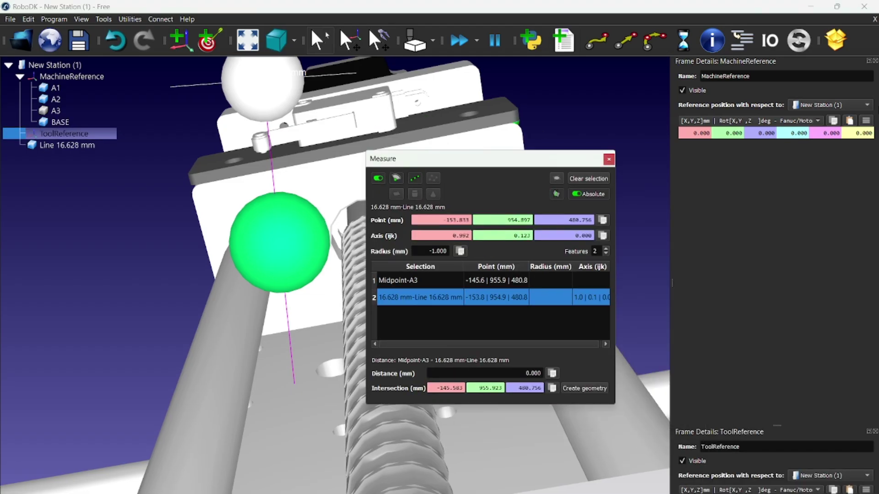
click(875, 61)
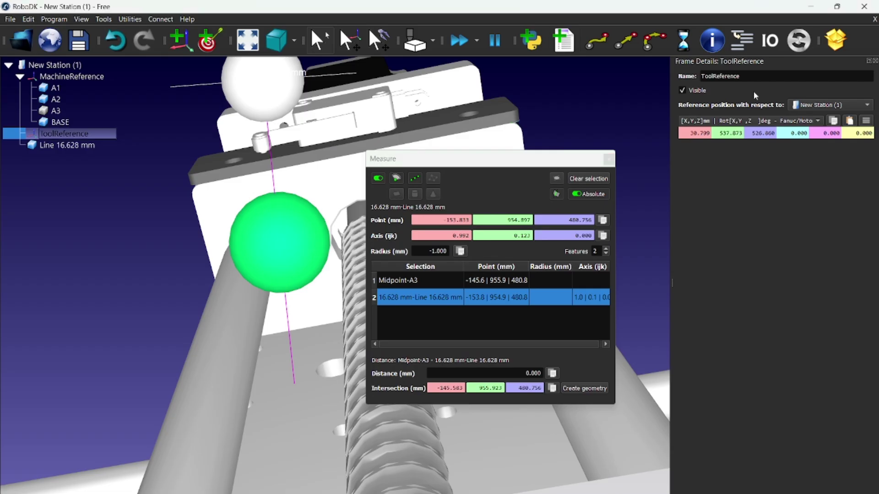
click(849, 120)
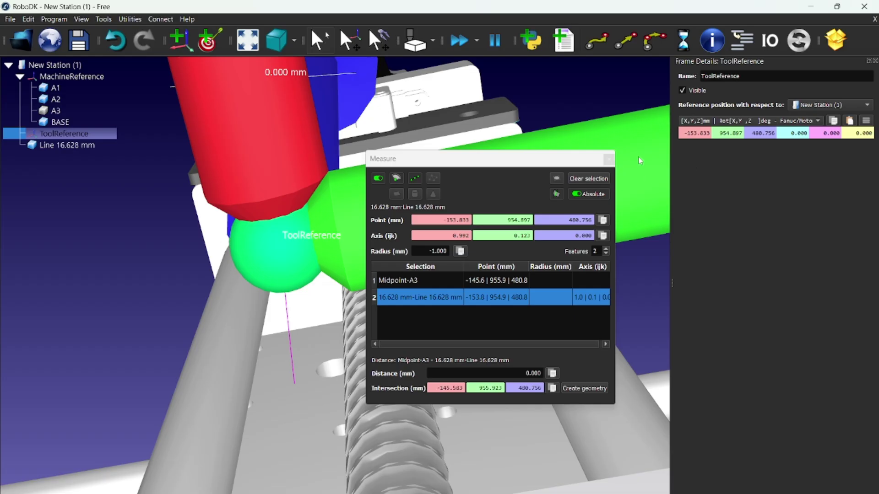
click(608, 159)
Step: Make the A3 object visible again
scroll(389, 175, down, 2)
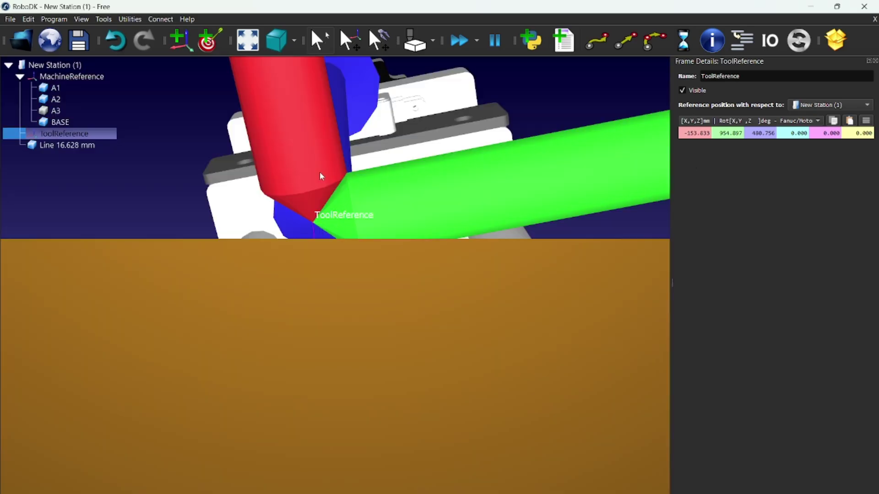
scroll(319, 172, up, 2)
right_drag(248, 147, 316, 158)
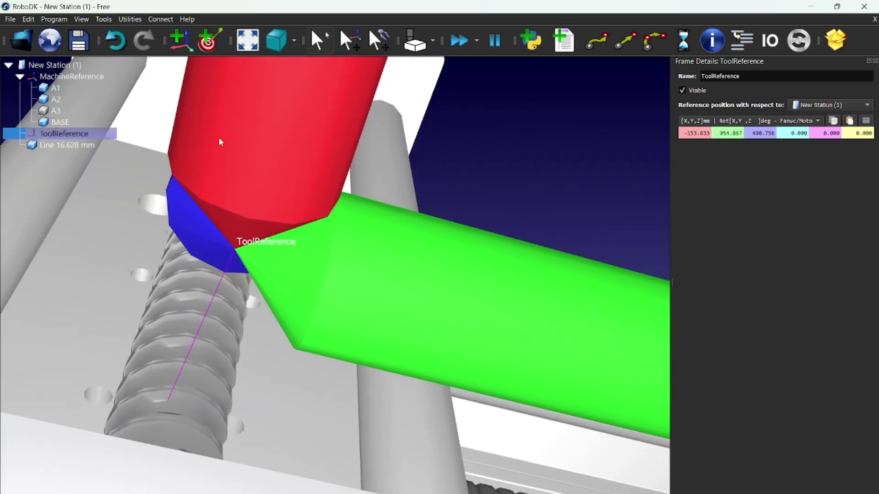
middle_drag(219, 138, 313, 223)
right_click(54, 110)
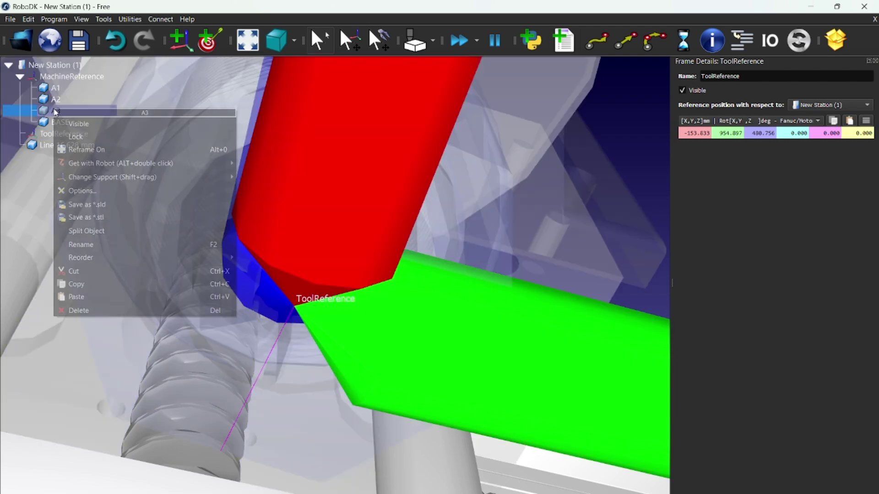
click(81, 124)
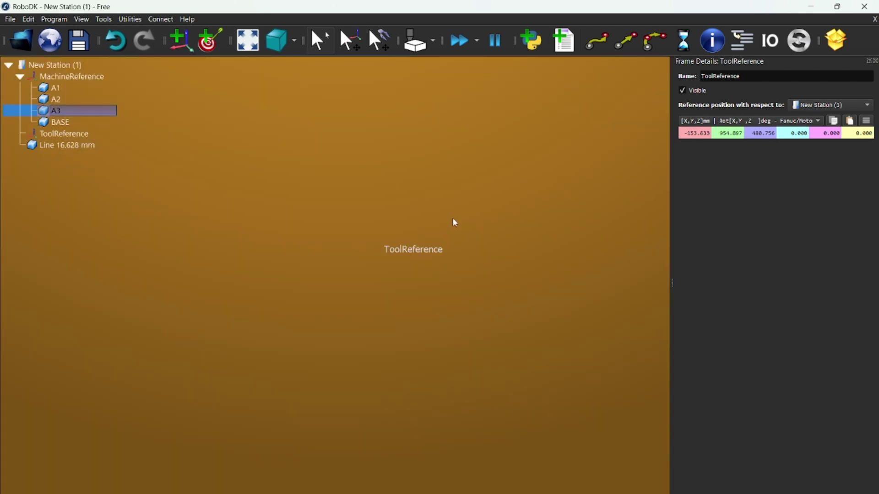
Step: Examine how the ToolReference origin sits against the centre of the collet nut's opening
scroll(458, 202, up, 4)
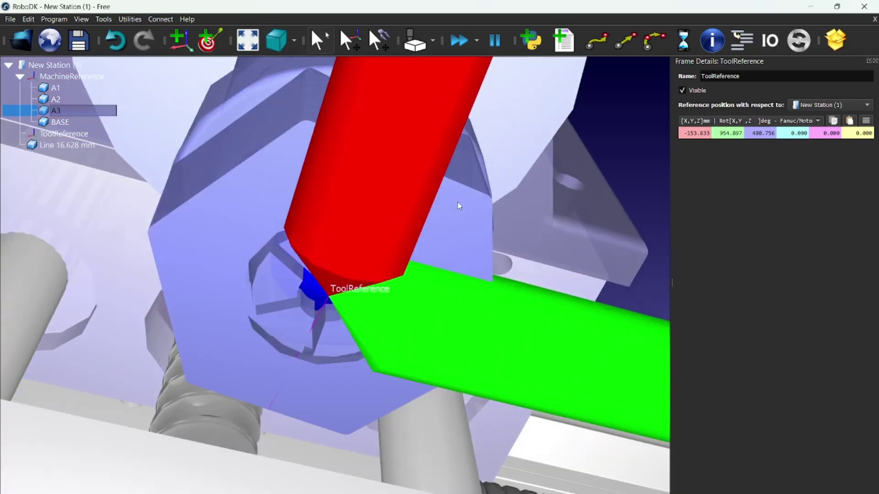
scroll(458, 202, down, 5)
scroll(464, 191, up, 1)
scroll(405, 214, up, 5)
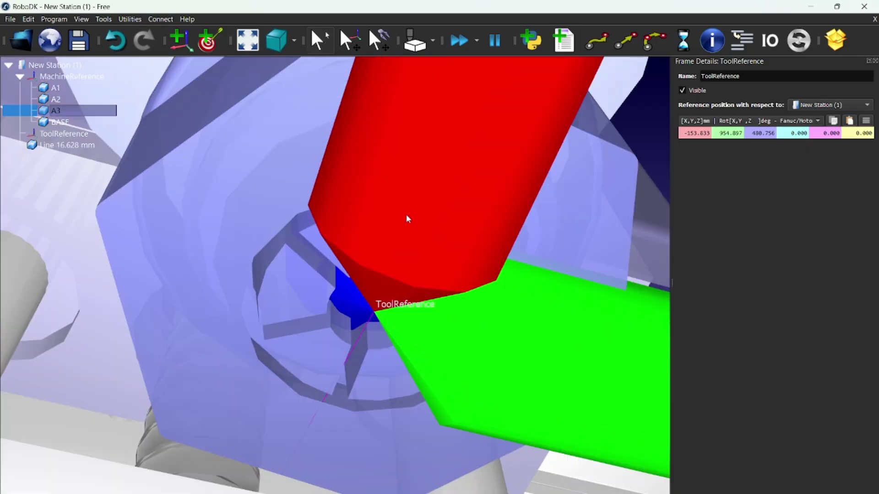
scroll(405, 216, down, 2)
scroll(406, 216, up, 2)
scroll(373, 313, up, 4)
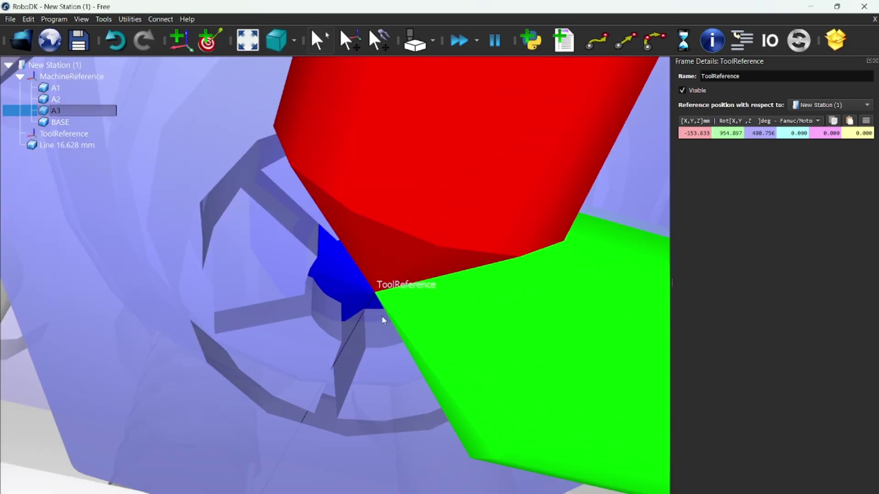
scroll(373, 297, down, 3)
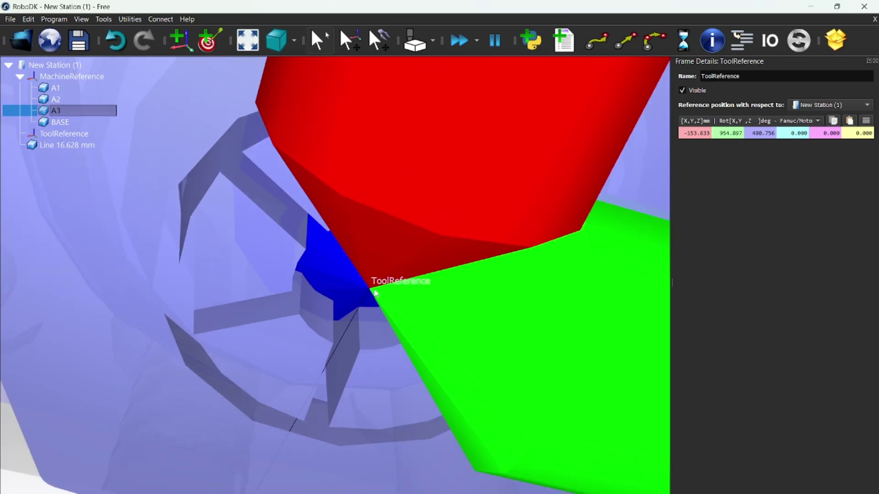
Step: Reduce the displayed size of the reference frames in the station
scroll(375, 293, up, 2)
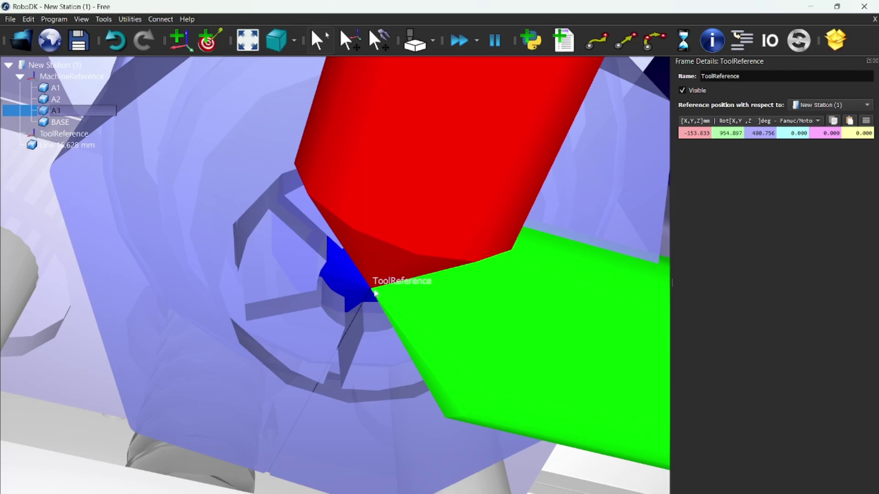
scroll(374, 293, down, 5)
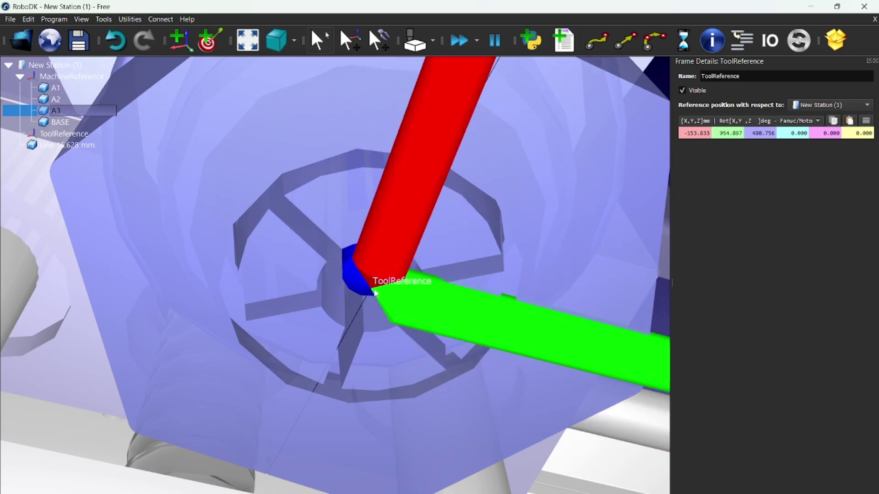
scroll(374, 293, down, 2)
scroll(374, 292, up, 6)
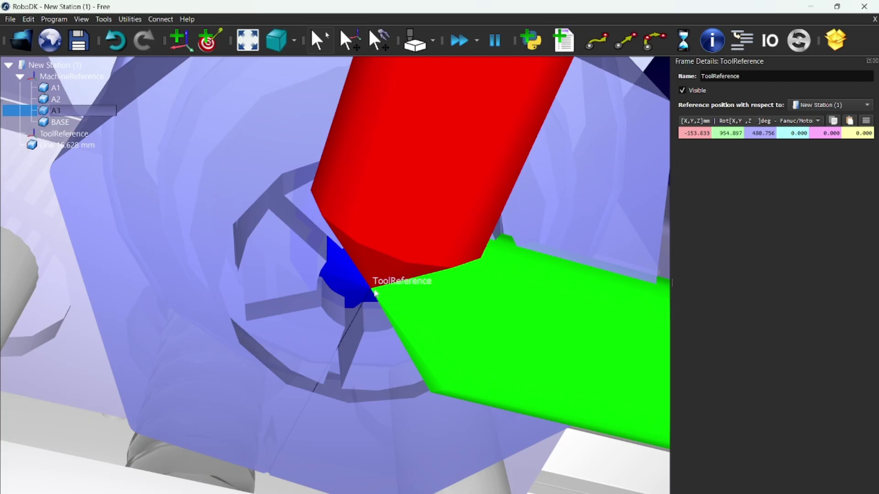
key(minus)
key(minus)
key(minus)
key(minus)
right_drag(291, 120, 450, 207)
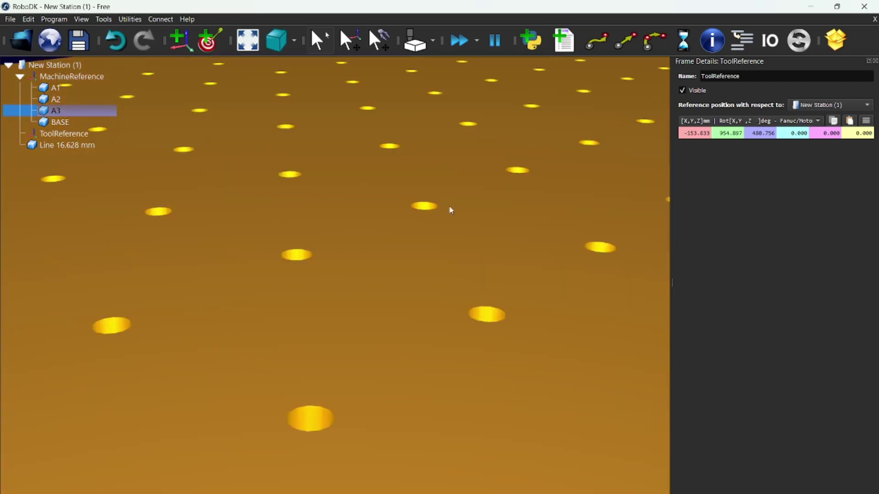
scroll(451, 209, down, 10)
scroll(501, 100, up, 6)
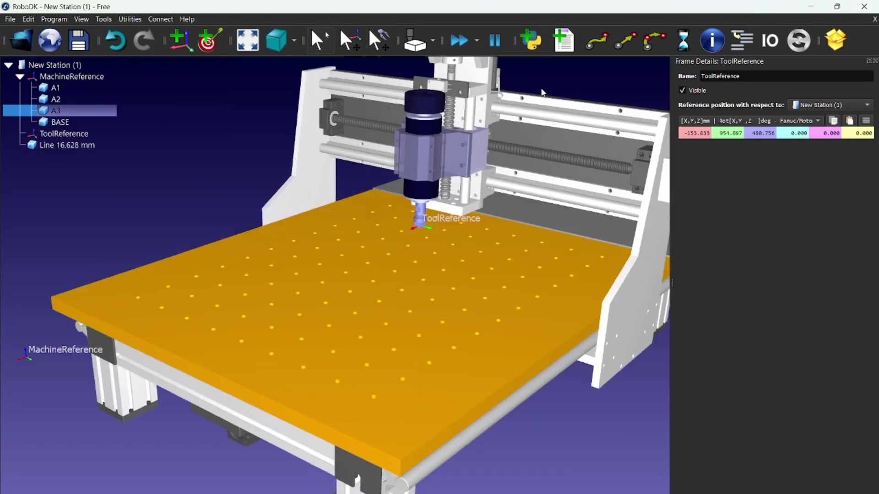
Step: Delete the Line 16.628 mm construction object from the station
click(74, 146)
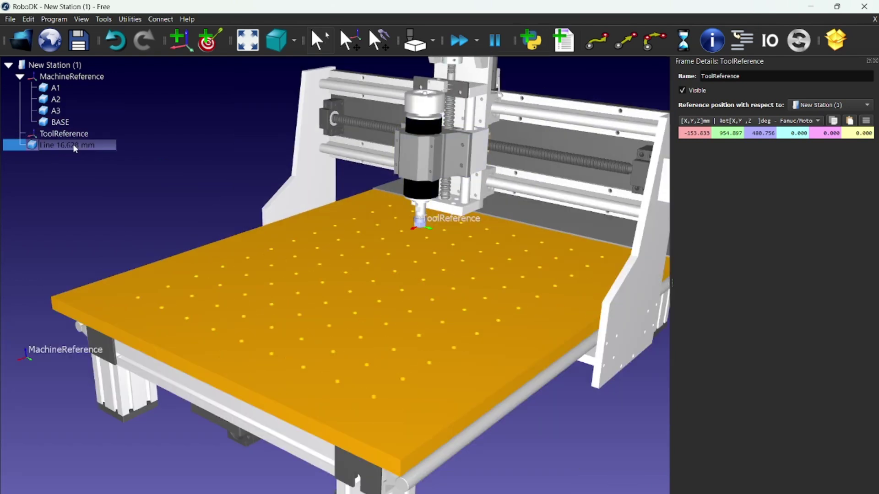
key(Delete)
mouse_move(81, 141)
right_down()
mouse_move(163, 163)
mouse_move(139, 161)
mouse_move(155, 173)
mouse_move(187, 156)
mouse_move(193, 128)
mouse_move(218, 153)
right_up()
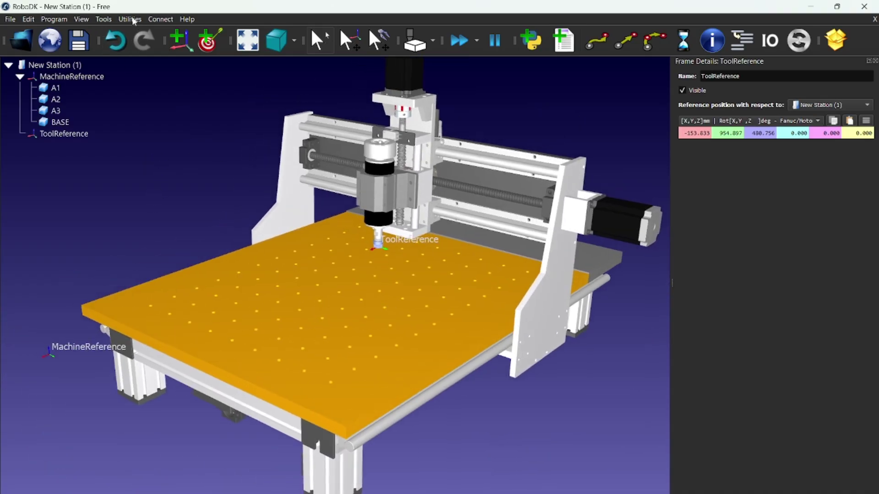
Step: Start modelling a new mechanism and set its type to 3 linear axes (H bot)
click(130, 20)
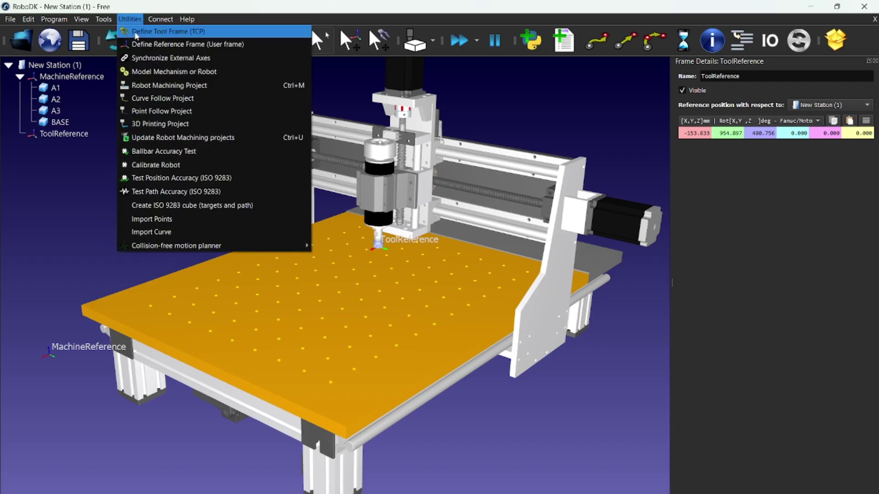
click(159, 72)
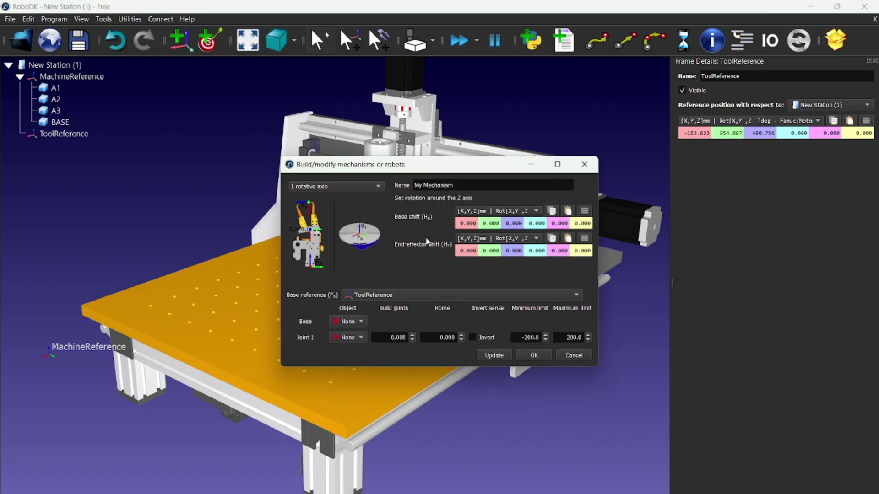
click(371, 187)
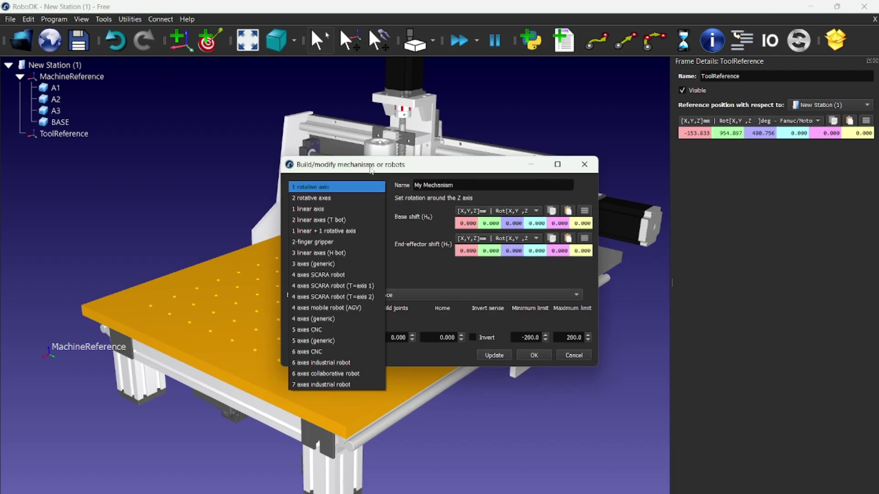
click(331, 252)
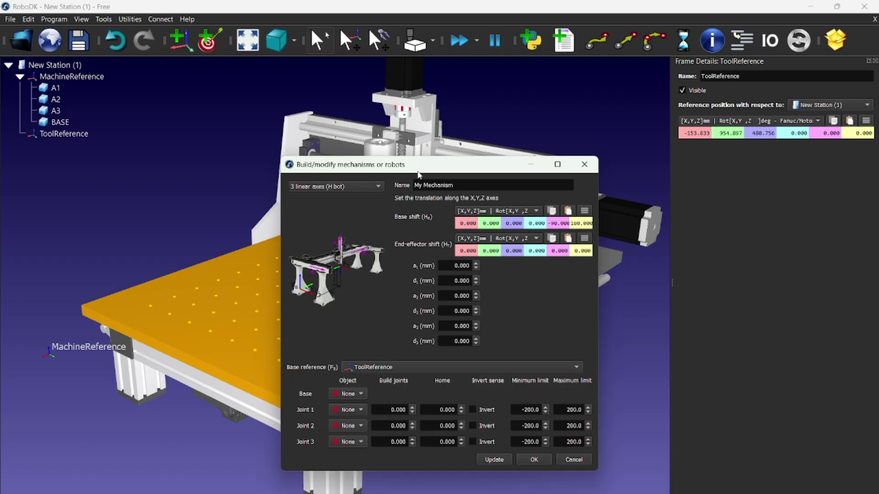
Step: View the parameters of the 3 axes (generic) mechanism type and return to 3 linear axes (H bot)
click(293, 153)
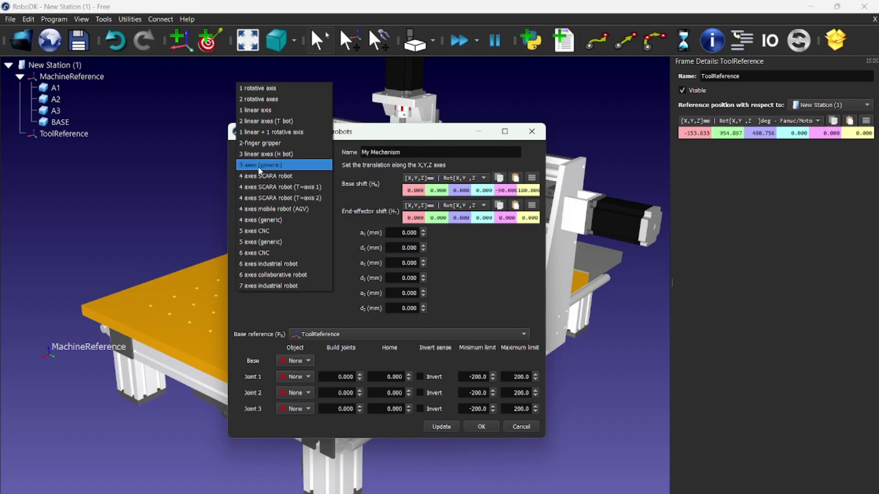
click(273, 166)
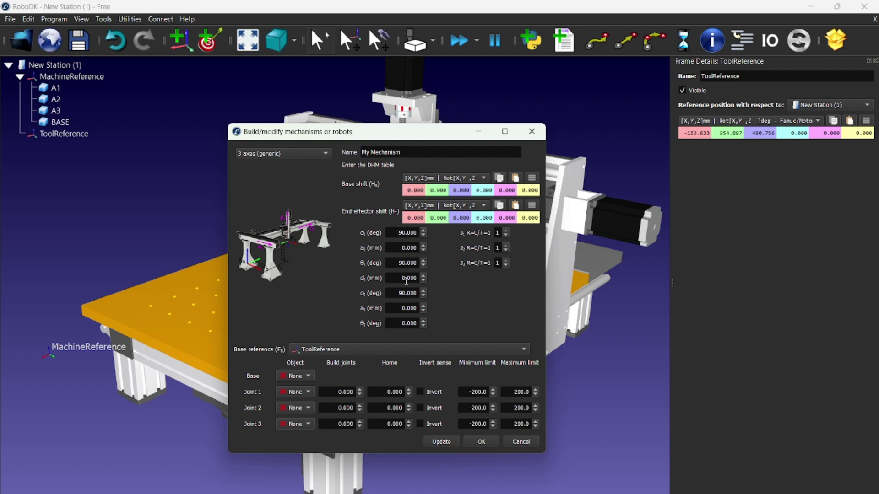
click(269, 155)
click(282, 142)
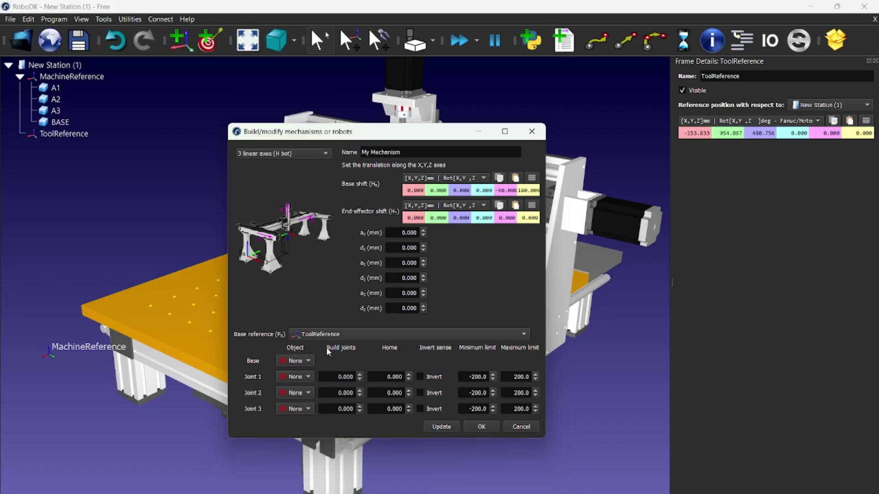
Step: Move the mechanism dialog off the machine and examine the ToolReference frame's axis directions at the spindle tip
drag(326, 135, 528, 101)
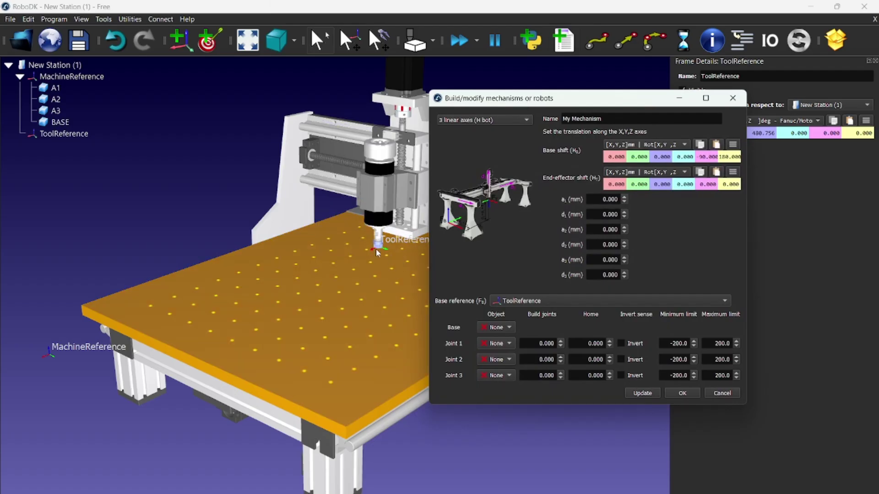
scroll(376, 251, up, 5)
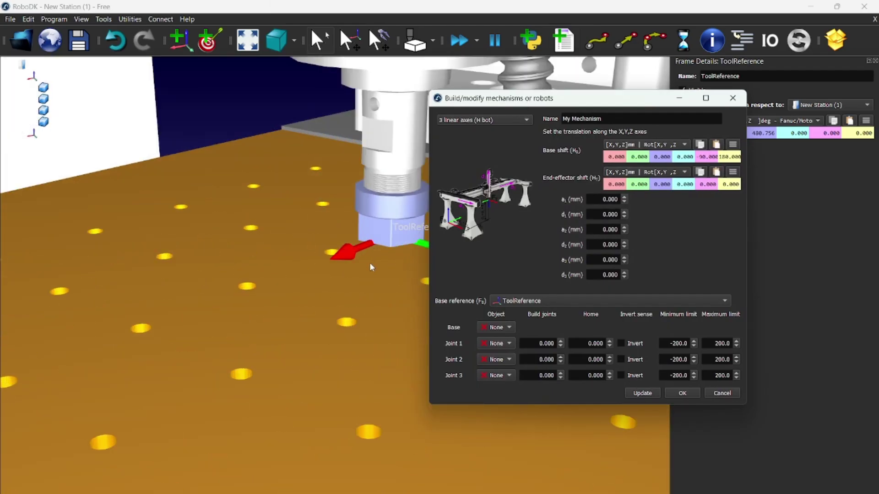
scroll(369, 262, down, 4)
scroll(178, 264, up, 5)
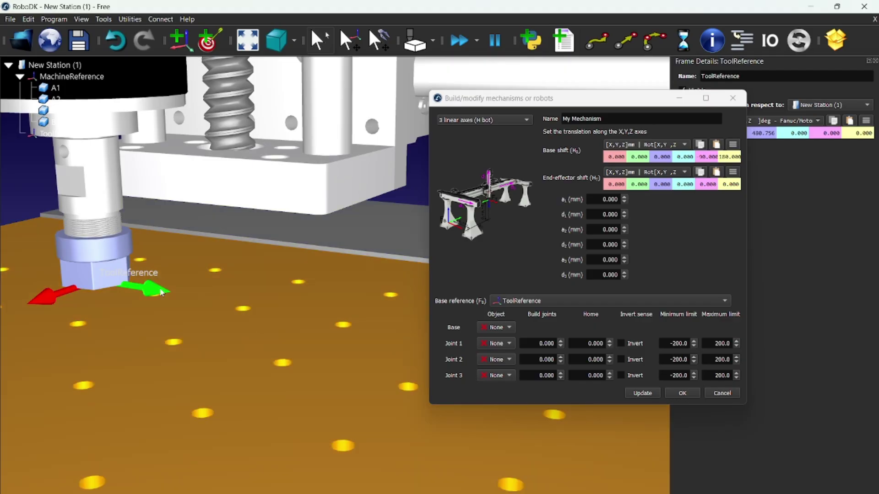
scroll(143, 302, down, 4)
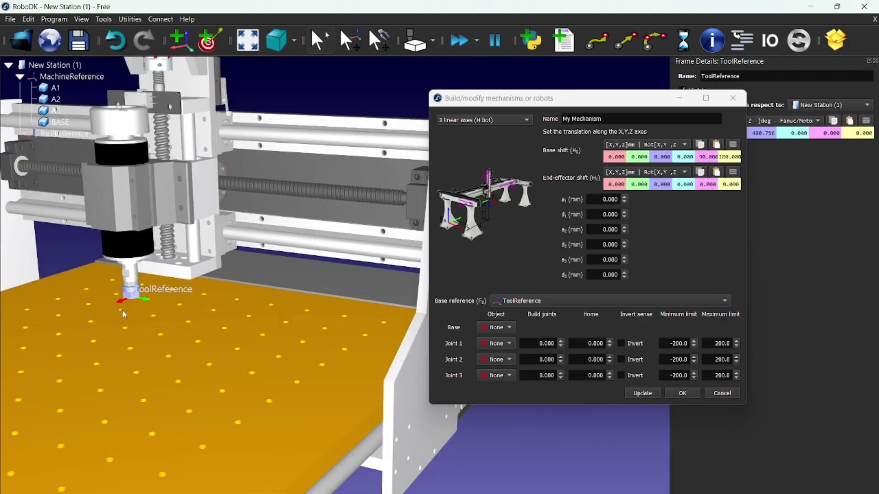
scroll(151, 281, up, 5)
scroll(207, 265, down, 4)
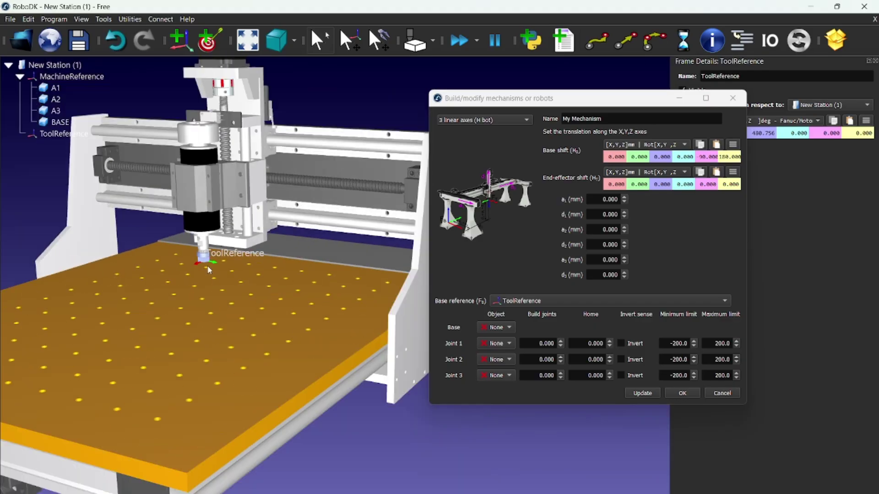
scroll(207, 266, up, 5)
scroll(207, 263, down, 4)
scroll(207, 262, up, 3)
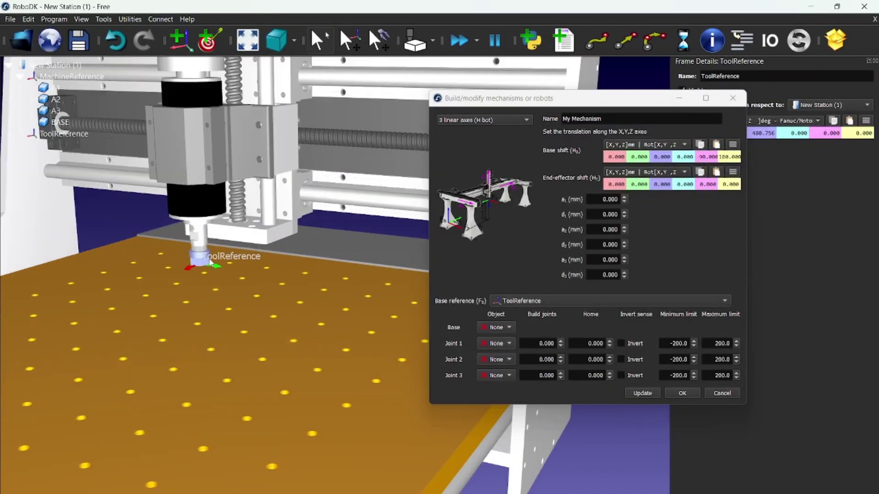
scroll(207, 263, down, 2)
Step: Assign the BASE object to the mechanism's base and A1, A2 and A3 to joints 1, 2 and 3
click(491, 328)
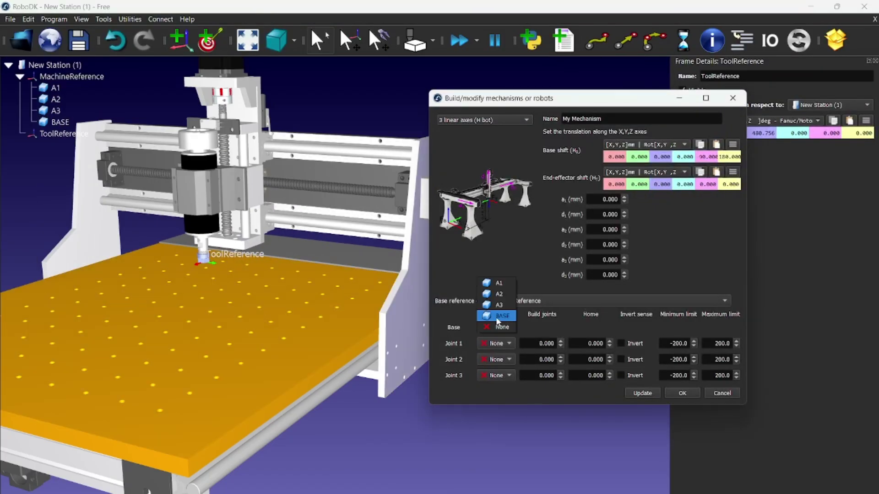
click(498, 316)
click(494, 345)
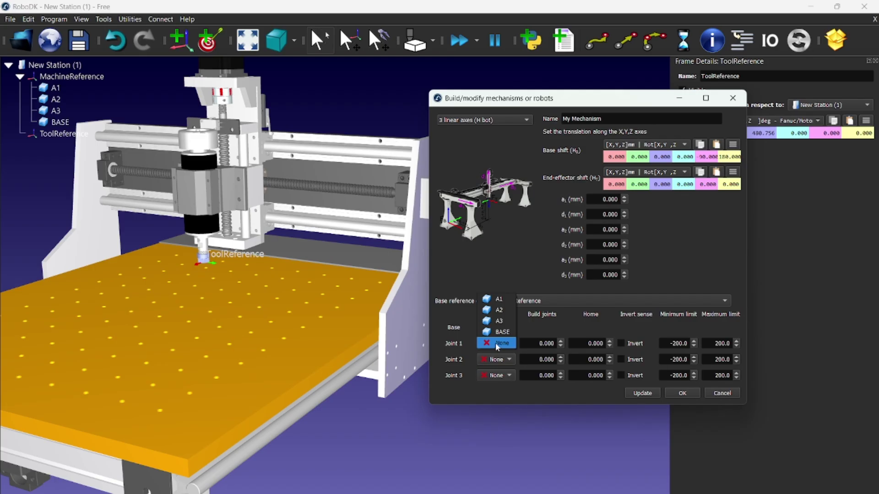
click(499, 300)
click(496, 360)
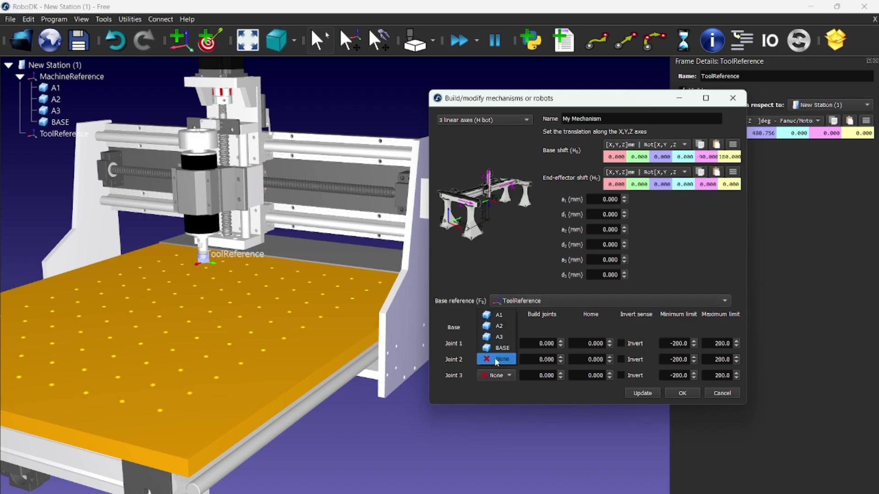
click(498, 326)
click(496, 376)
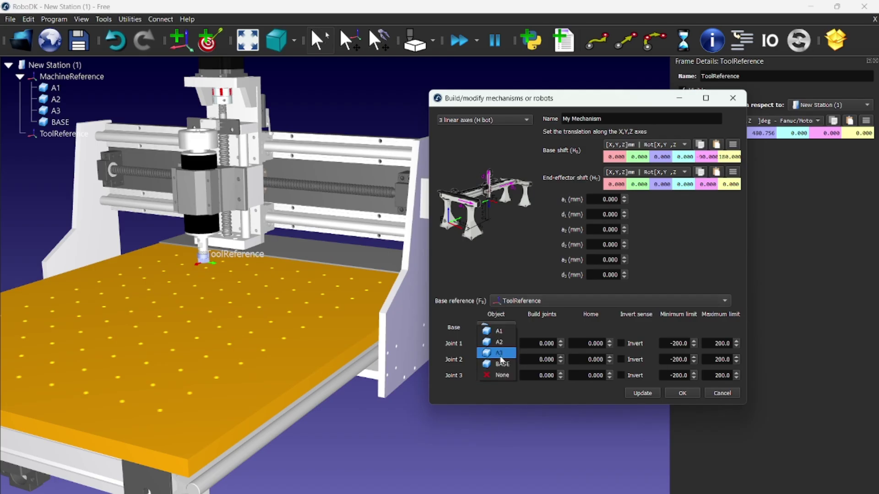
click(502, 356)
Step: Generate the mechanism in the station with the current settings and minimise the mechanism dialog to inspect it
drag(585, 100, 287, 88)
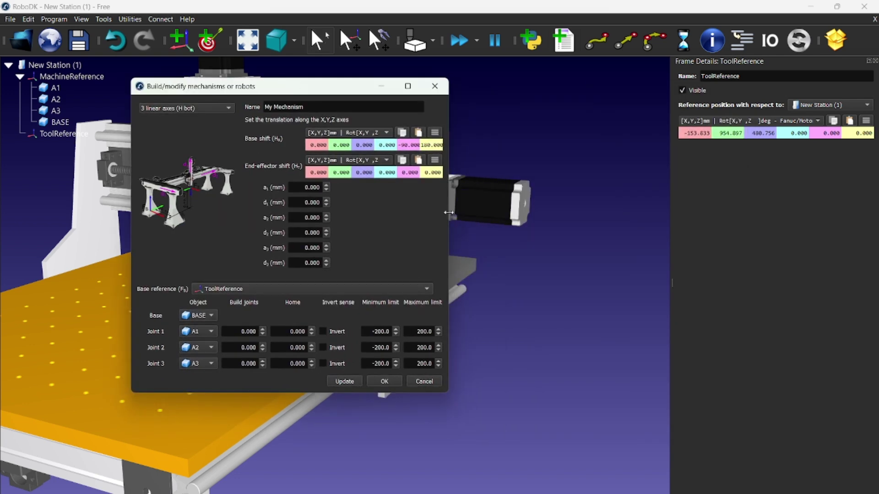
drag(449, 212, 473, 212)
click(371, 383)
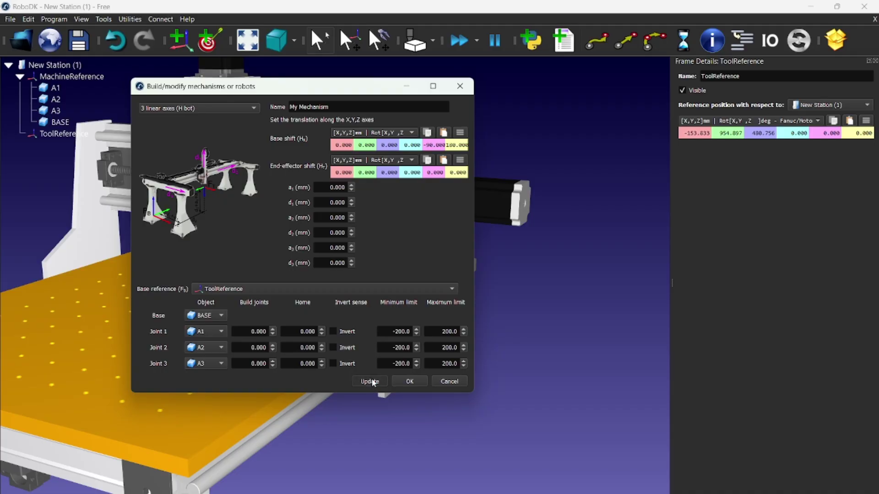
click(406, 86)
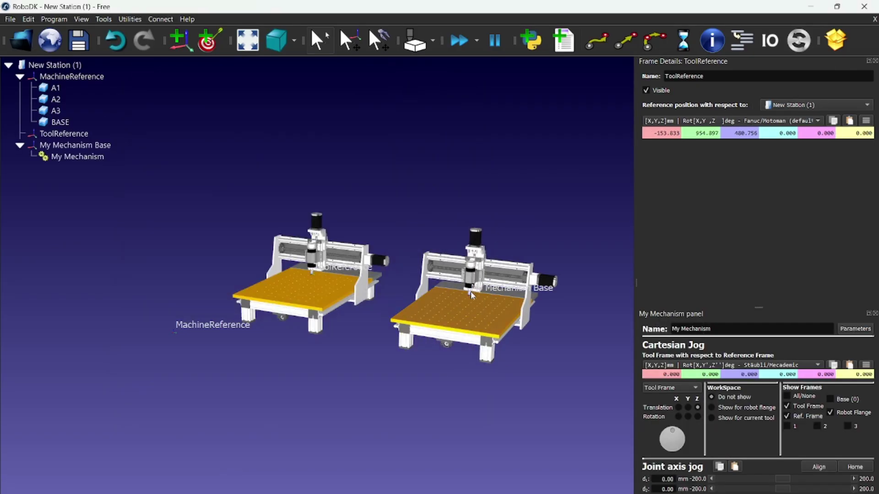
scroll(488, 202, up, 3)
scroll(448, 184, up, 3)
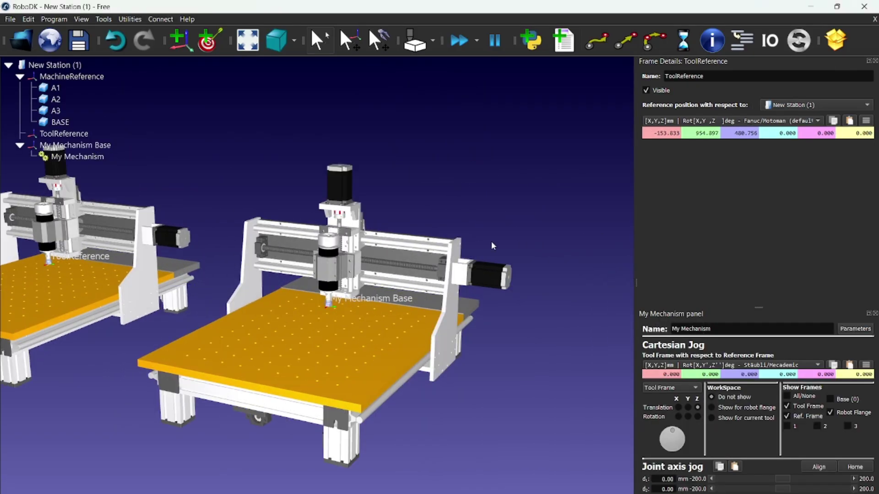
middle_drag(126, 204, 304, 222)
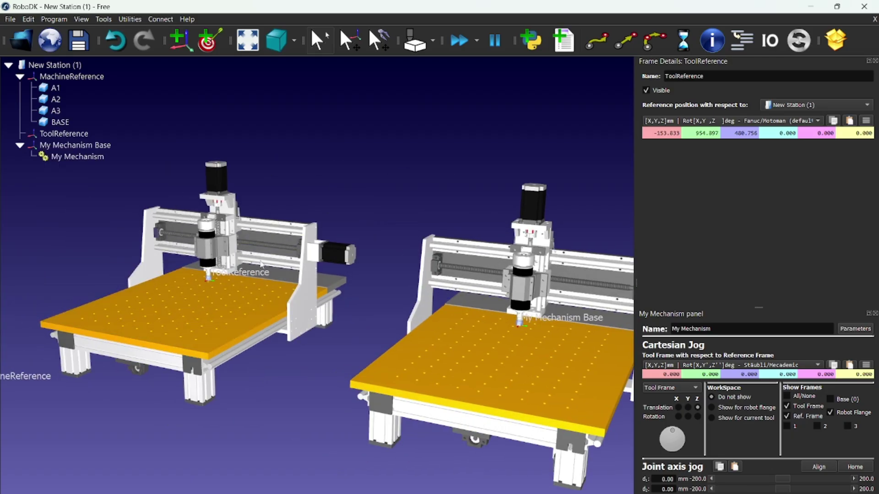
middle_drag(409, 192, 250, 148)
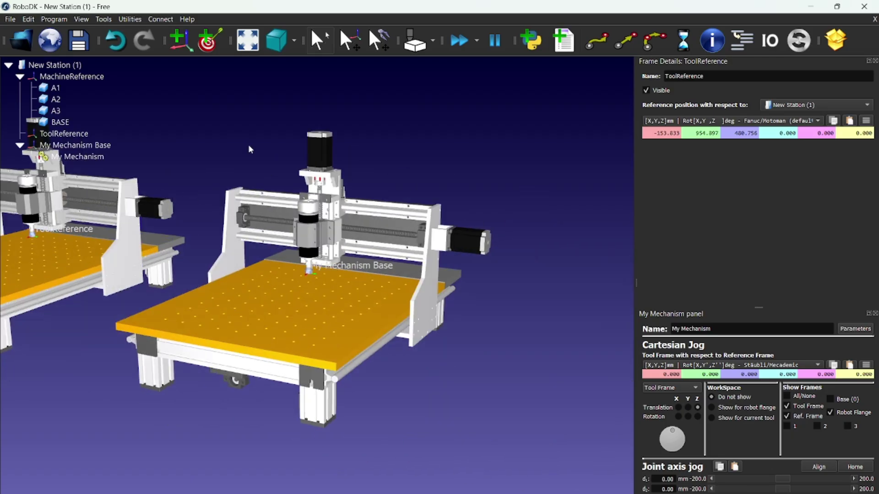
Step: Test the mechanism by jogging joint 1 to -200 mm, joint 2 to 114.5 mm and joint 3 to about 120.6 mm, and return it home
drag(784, 483, 817, 489)
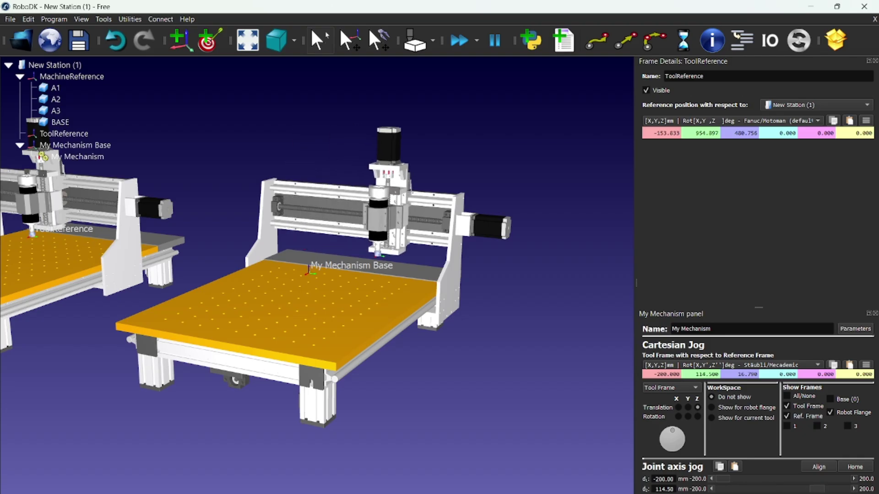
mouse_move(718, 480)
mouse_down()
mouse_move(820, 479)
mouse_move(726, 492)
mouse_up()
drag(780, 493, 819, 493)
right_drag(525, 287, 400, 300)
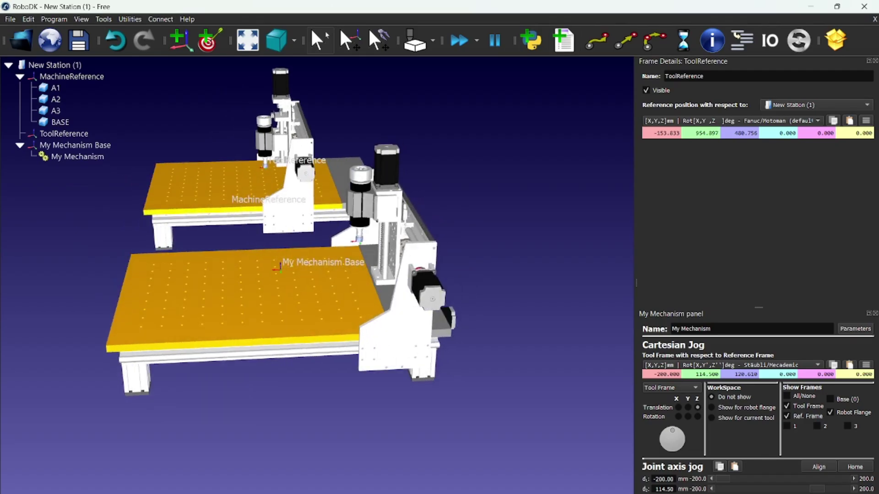
drag(819, 493, 778, 493)
click(854, 467)
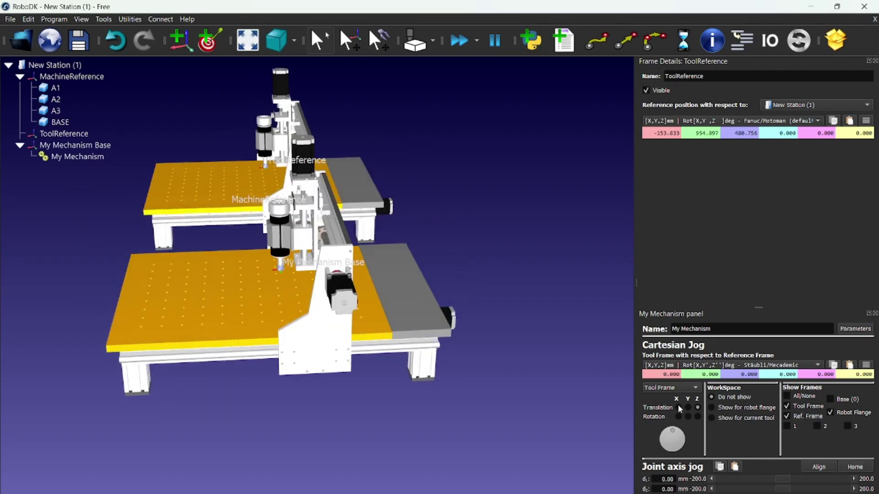
Step: Restore the minimised Build/modify mechanisms or robots dialog beside the new mechanism
scroll(435, 361, up, 5)
right_drag(434, 361, 476, 269)
mouse_move(55, 493)
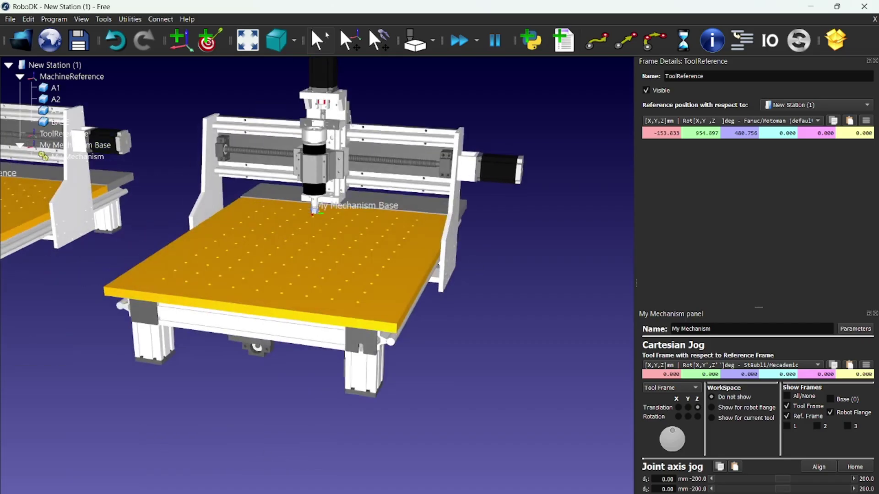
click(55, 493)
double_click(573, 6)
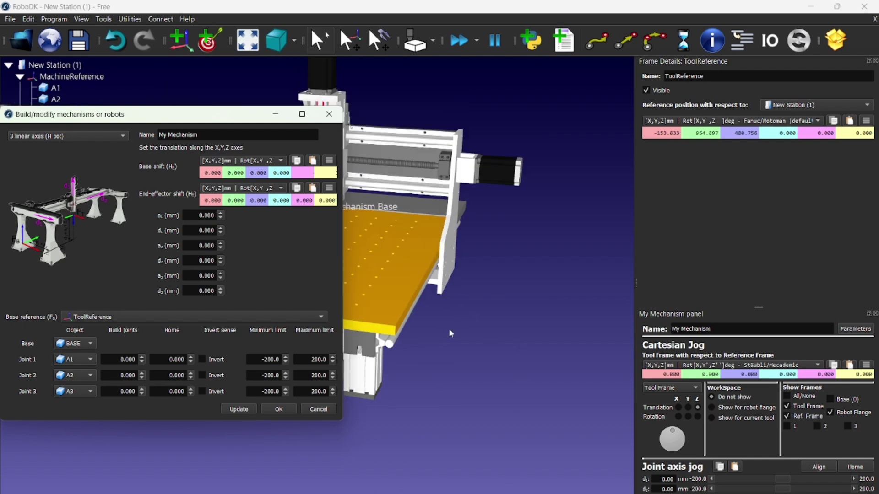
Step: Bring up the Notepad Limit notes and place them beside the mechanism dialog for reading the axis limits
drag(439, 331, 504, 355)
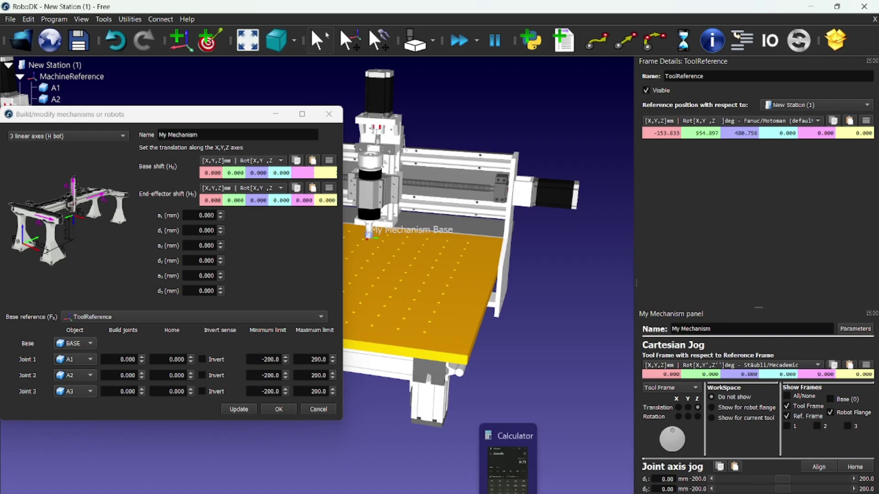
mouse_move(633, 493)
click(633, 465)
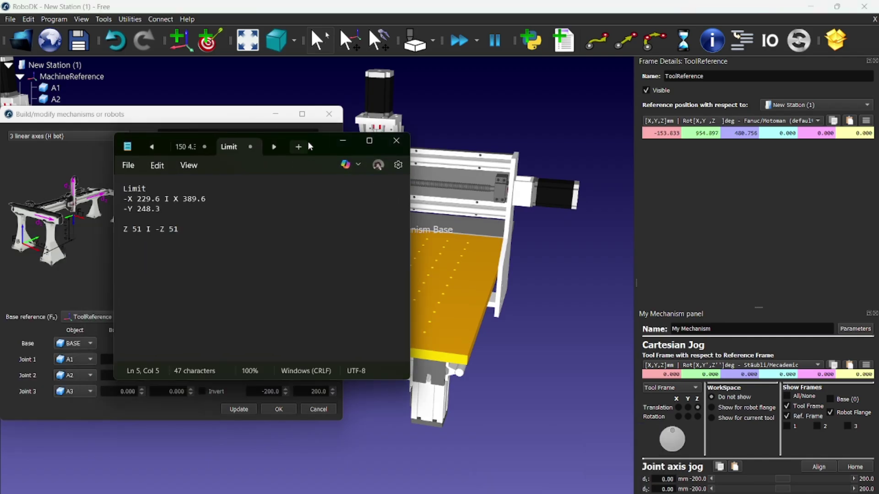
drag(316, 147, 578, 169)
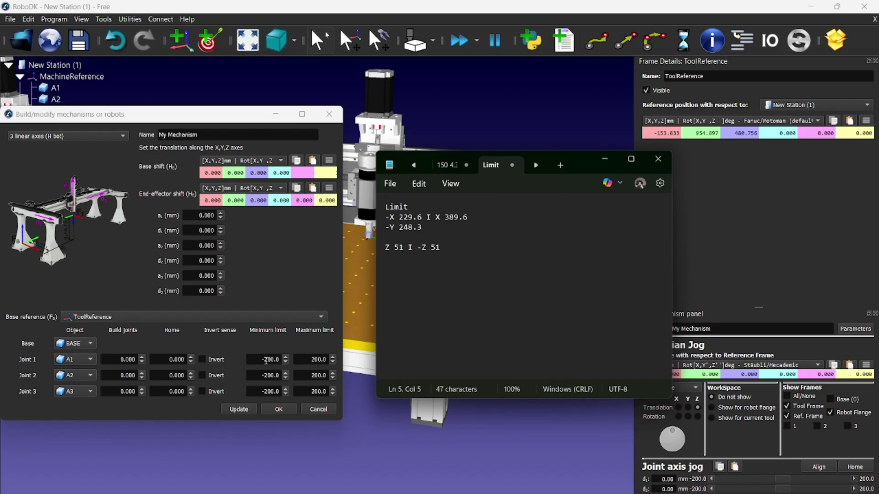
Step: Set joint 1's minimum limit to -229.6 mm and its maximum limit to 389.6 mm, as given in the notes
click(265, 361)
text(-22)
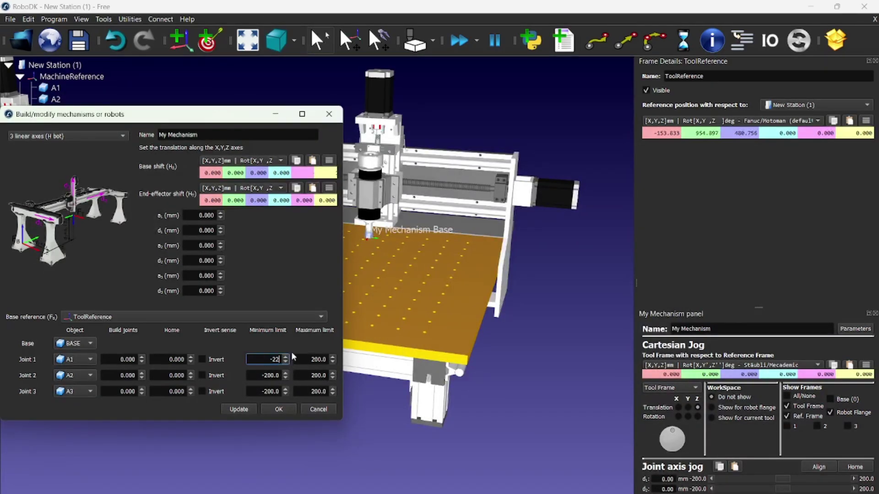
text(9)
key(alt+Tab)
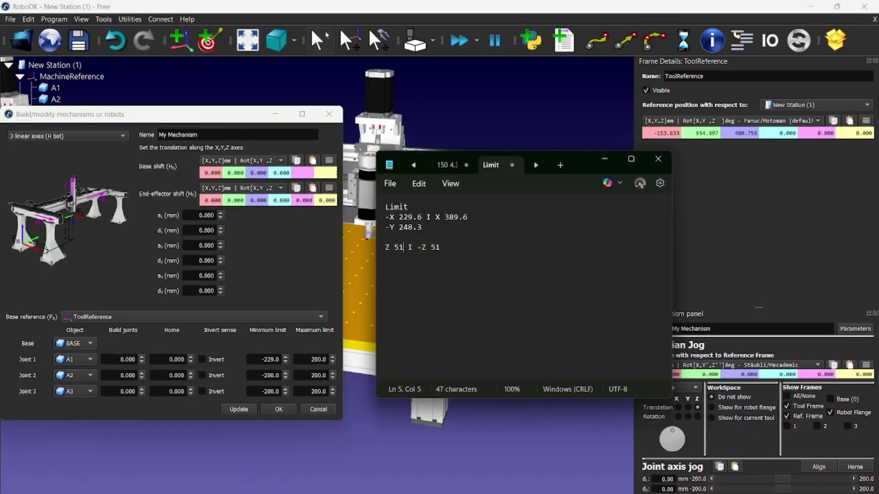
key(alt+Tab)
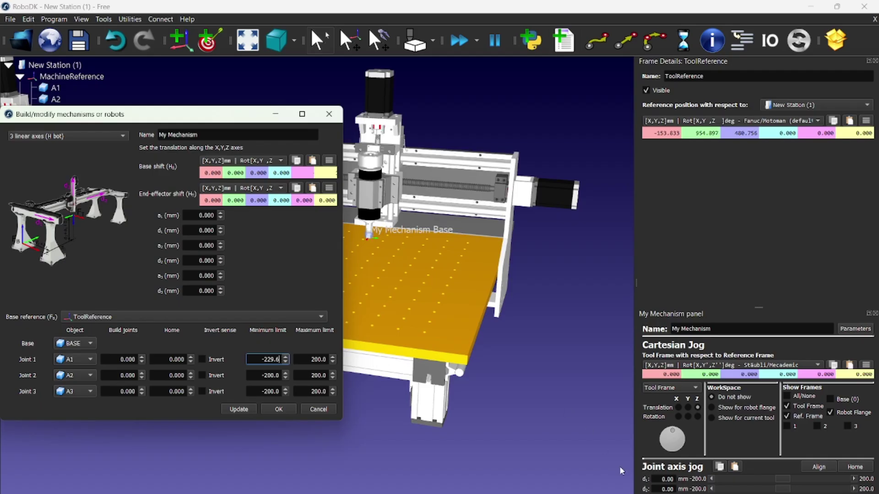
key(alt+Tab)
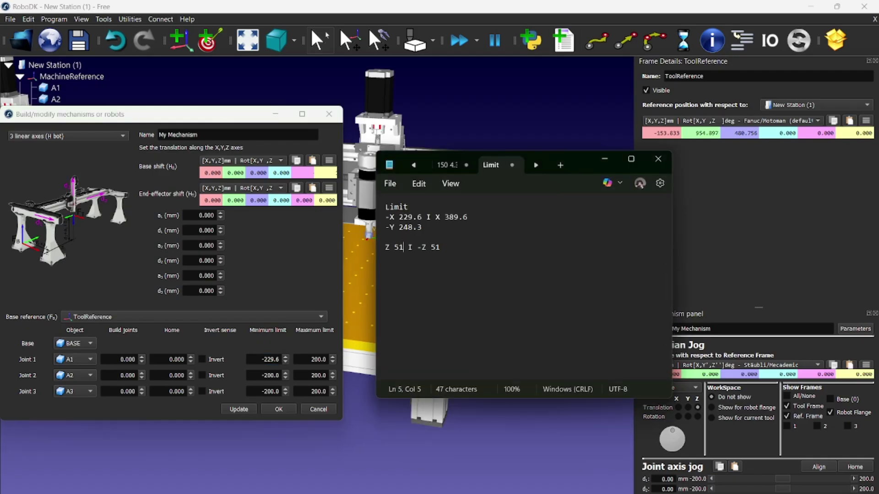
key(alt+Tab)
double_click(312, 359)
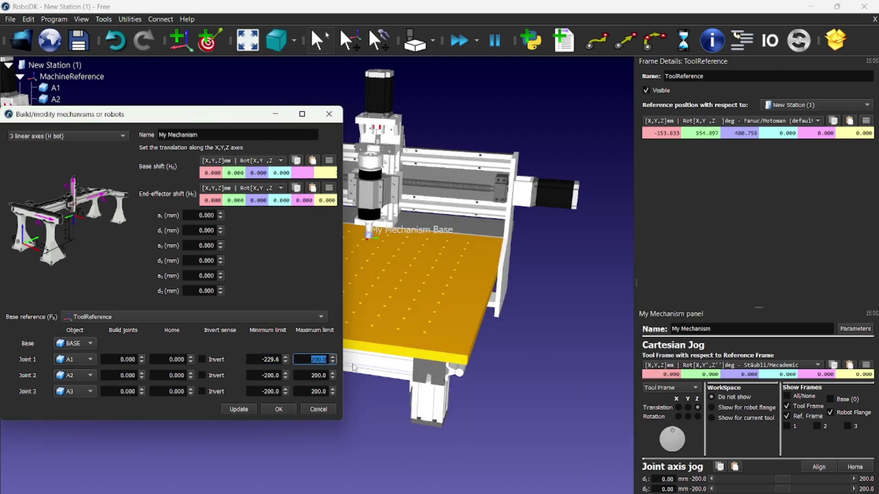
text(389.6)
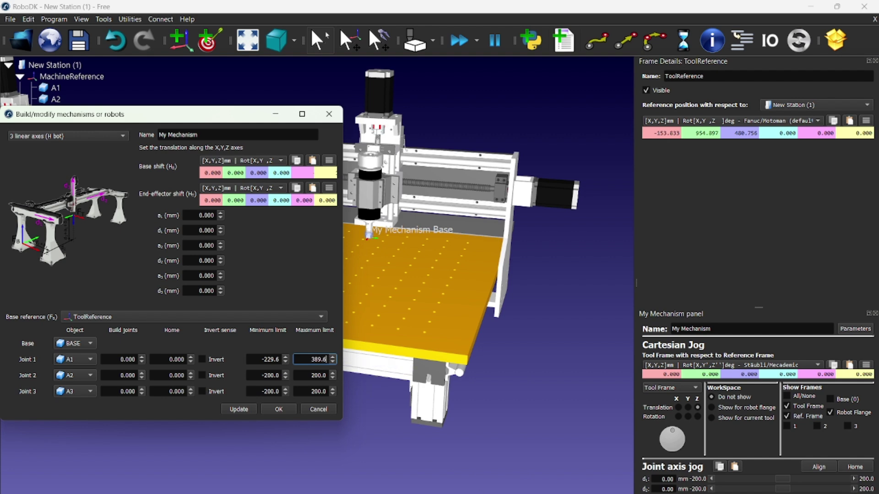
Step: Set joint 2's minimum limit to -248.3 mm and its maximum limit to 248.3 mm, following the Limit notes
key(alt+Tab)
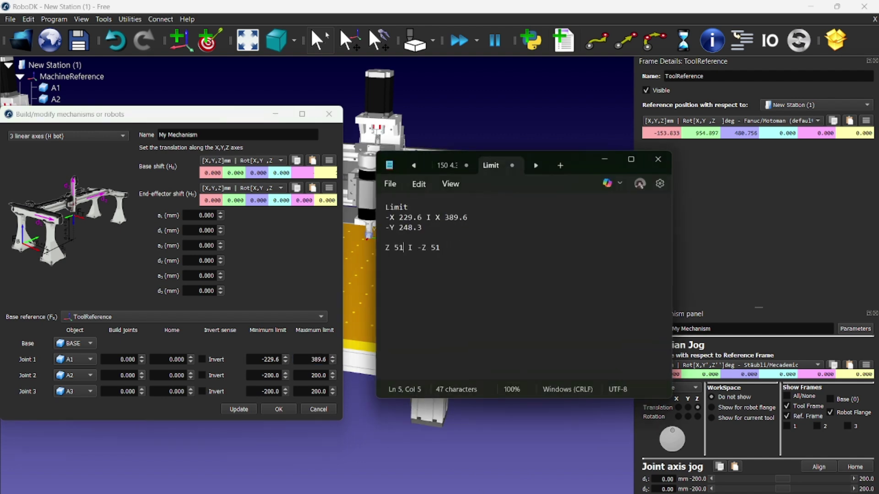
key(alt+Tab)
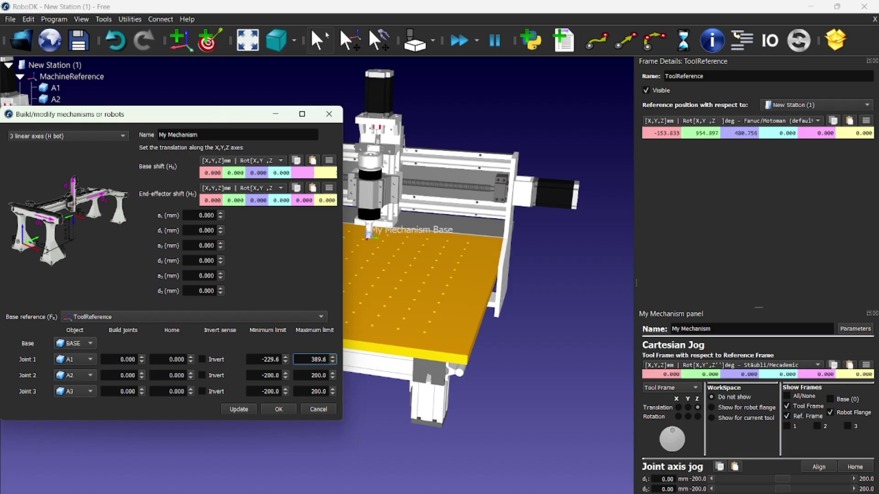
key(alt+Tab)
key(alt+Tab)
double_click(265, 375)
text(-248.3)
double_click(312, 375)
text(248.3)
Step: Set joint 3's limits to -51 and 51 mm, and update the mechanism with all the entered joint limits
key(alt+Tab)
key(alt+Tab)
double_click(267, 392)
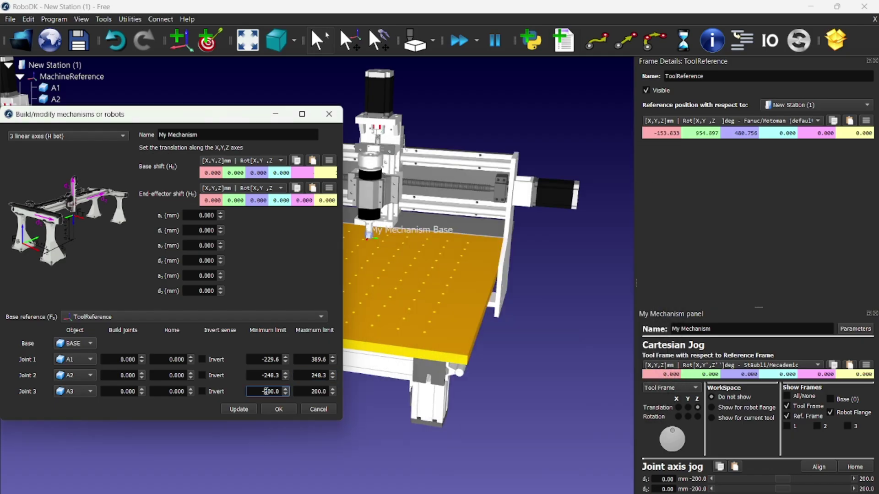
text(-251.0)
double_click(326, 391)
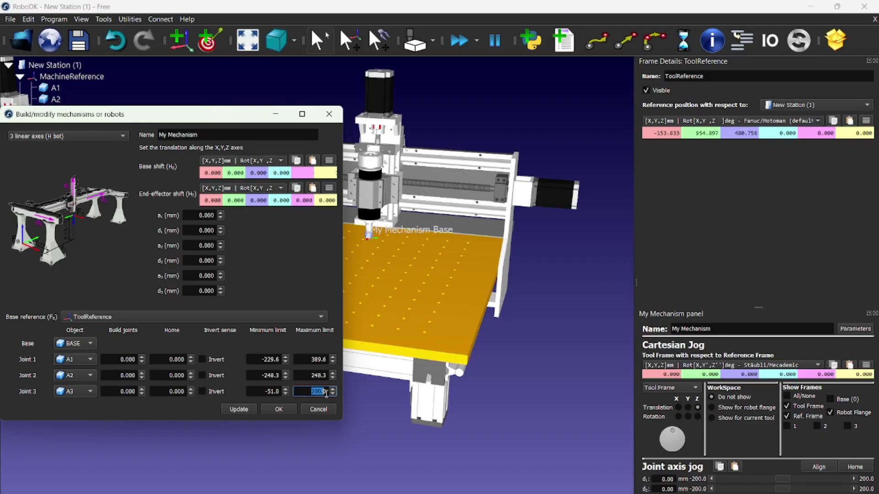
click(237, 409)
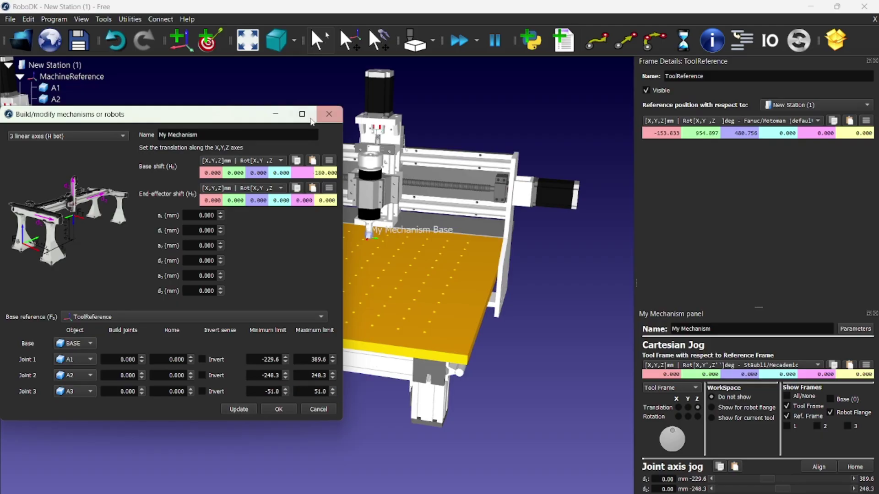
click(274, 115)
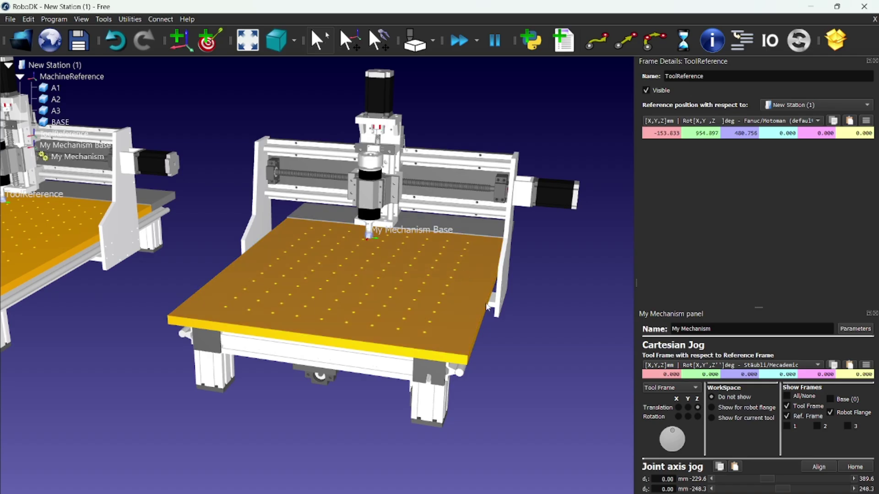
Step: Test the updated limits by jogging joint 3 to 51 mm and -51 mm, and joint 2 to 248.3 mm
scroll(336, 272, up, 3)
scroll(389, 269, down, 4)
middle_drag(500, 255, 437, 282)
right_drag(526, 276, 410, 287)
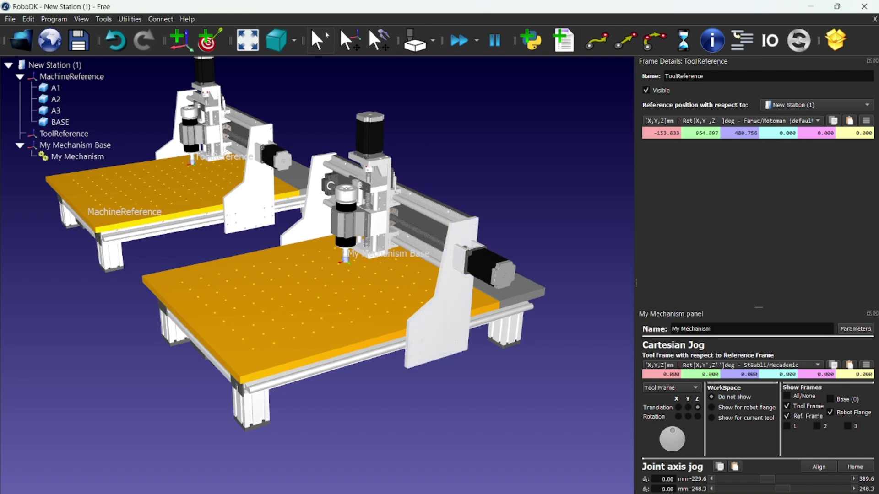
drag(782, 493, 847, 493)
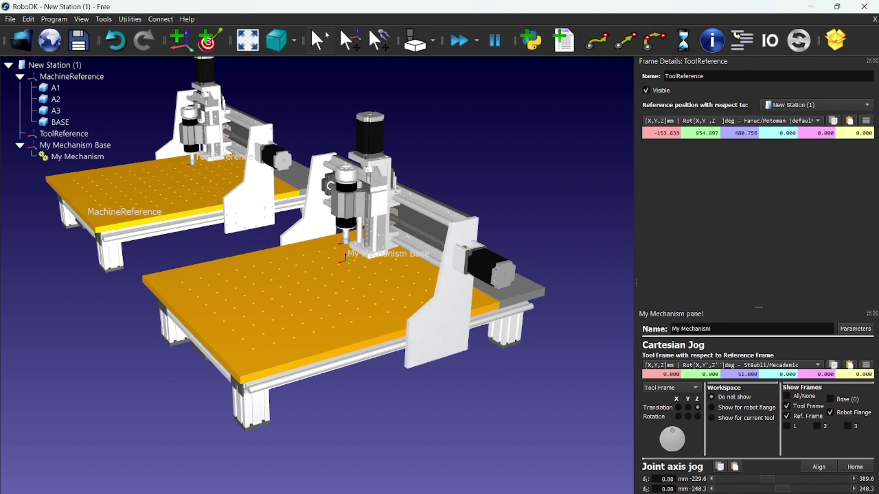
scroll(419, 202, up, 6)
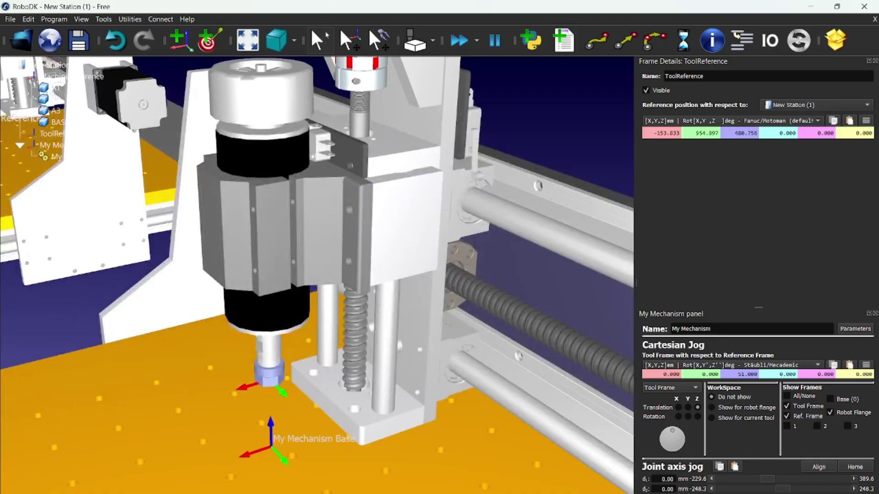
drag(839, 493, 868, 490)
scroll(387, 253, down, 8)
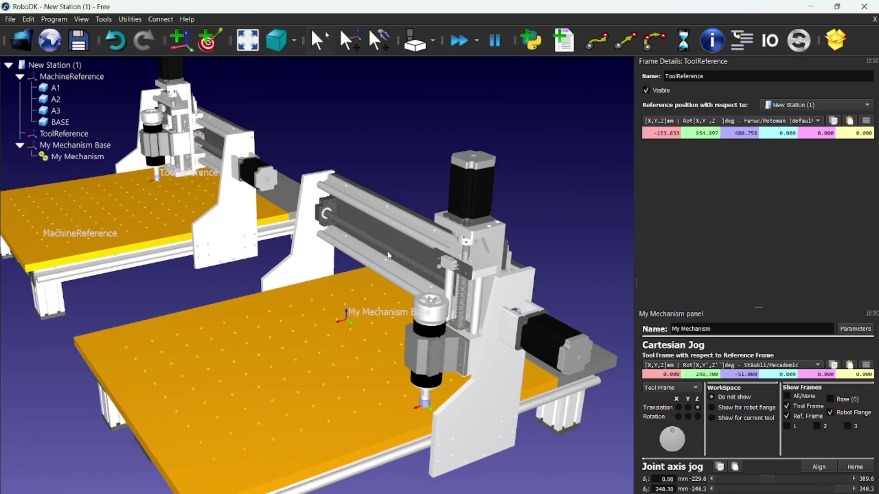
mouse_move(392, 193)
right_down()
mouse_move(436, 176)
mouse_move(360, 150)
mouse_move(494, 179)
right_up()
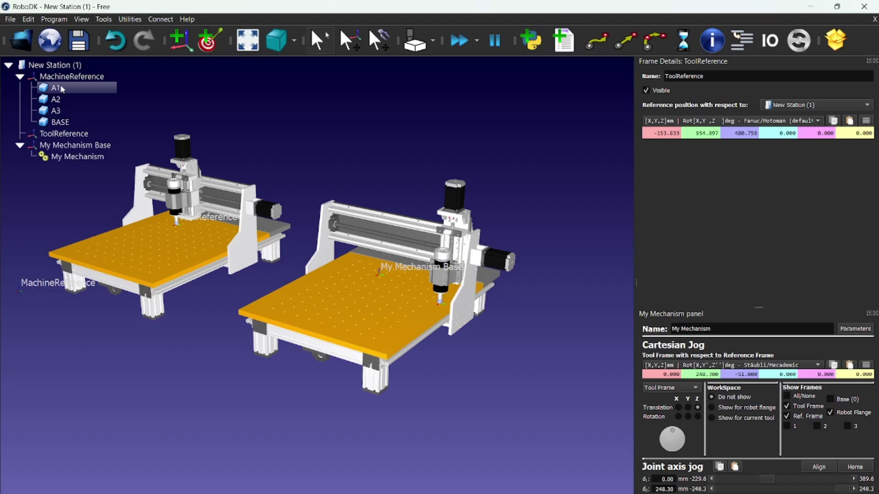
Step: Hide the original A1, A2, A3 and BASE models together with the MachineReference frame, and collapse its branch
click(59, 122)
shift+click(67, 84)
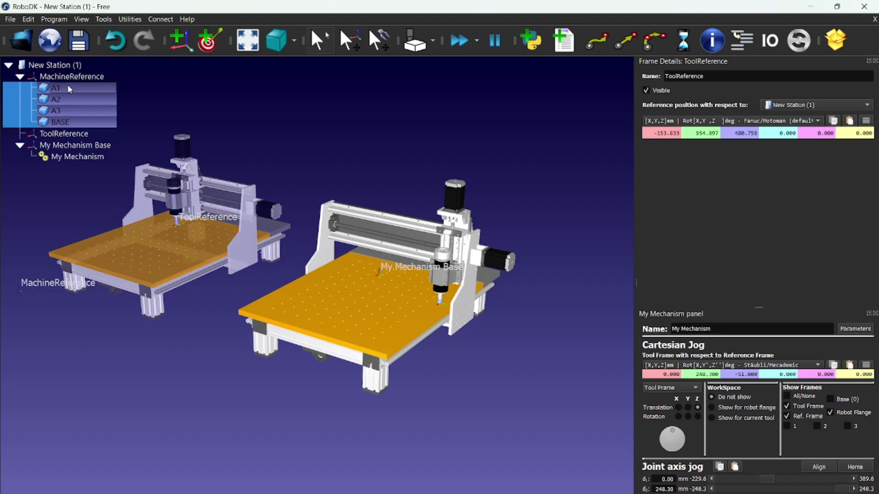
right_click(67, 84)
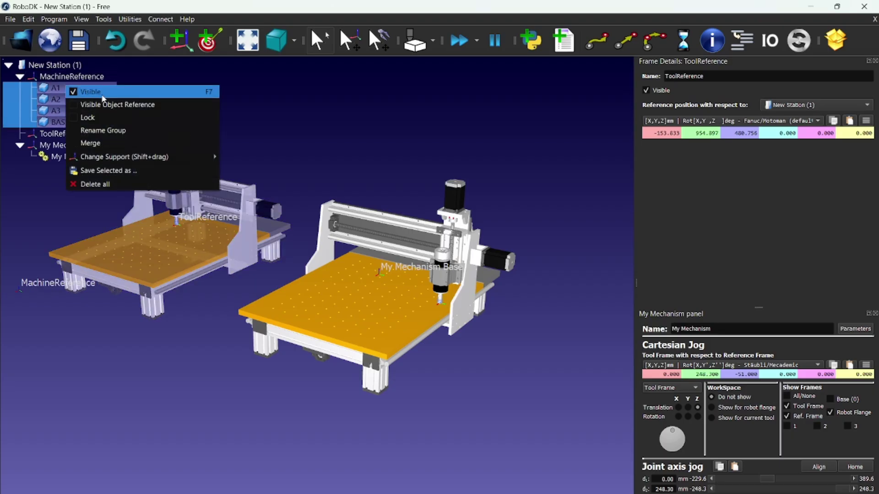
click(89, 91)
right_click(46, 76)
click(78, 89)
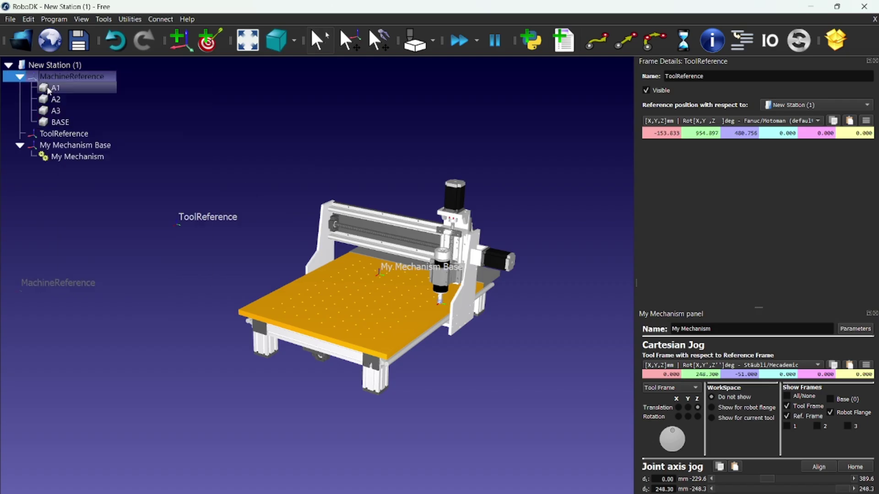
click(20, 76)
scroll(485, 304, down, 3)
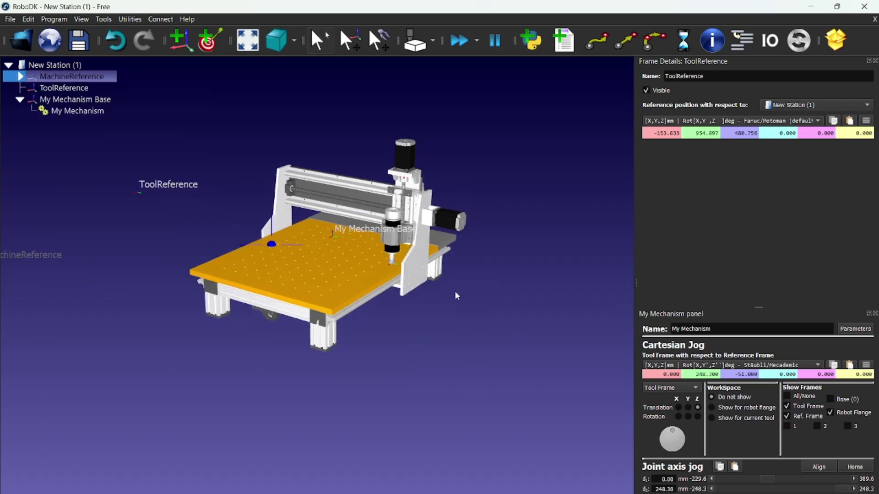
Step: Return the mechanism to its home position with all joints at 0 mm
drag(284, 116, 421, 363)
scroll(374, 210, up, 3)
click(854, 467)
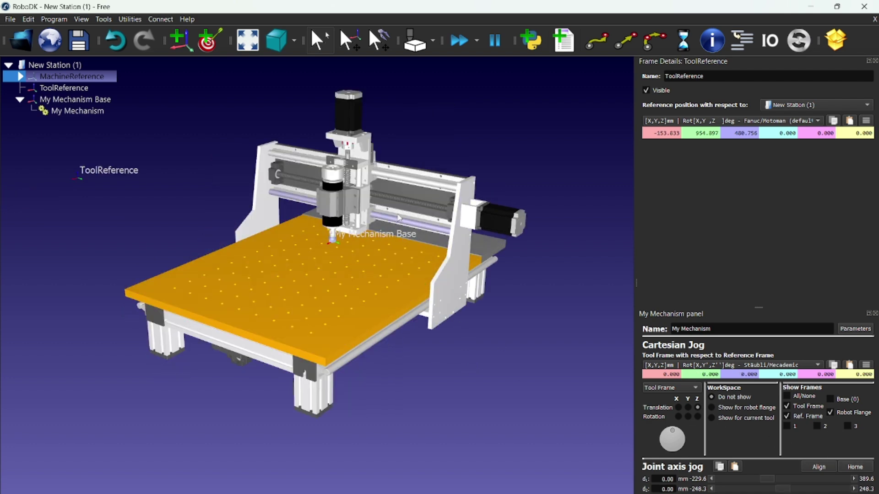
Step: Examine the homed mechanism as a whole and the position of its base frame at the spindle tip
drag(499, 178, 450, 181)
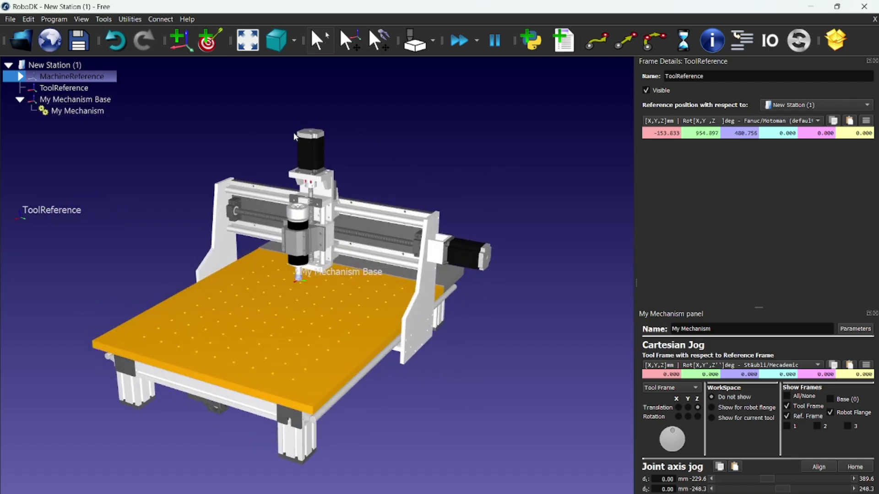
scroll(293, 133, down, 2)
mouse_move(436, 291)
mouse_down()
mouse_move(492, 284)
mouse_move(421, 285)
mouse_up()
drag(389, 145, 465, 166)
drag(485, 314, 463, 313)
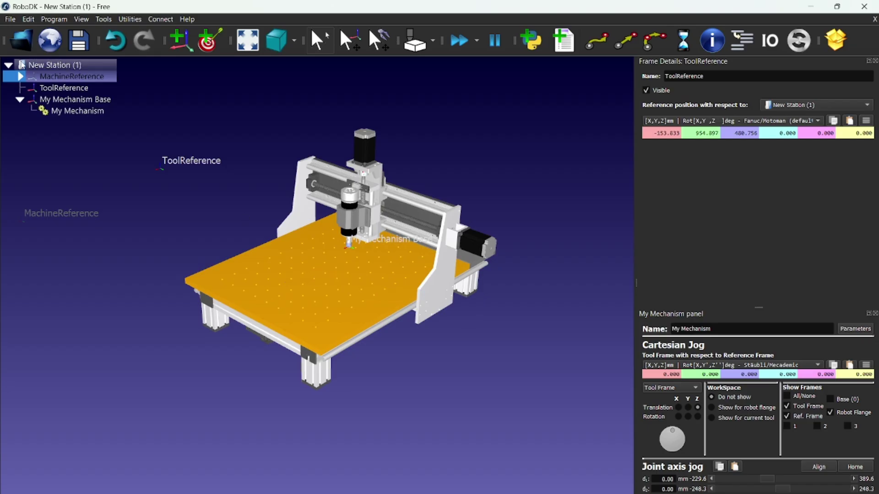
scroll(350, 258, up, 5)
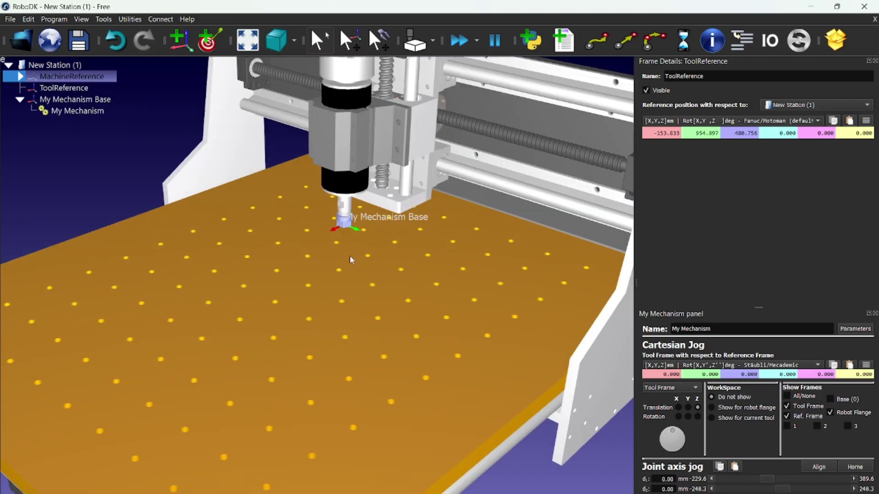
scroll(350, 258, up, 2)
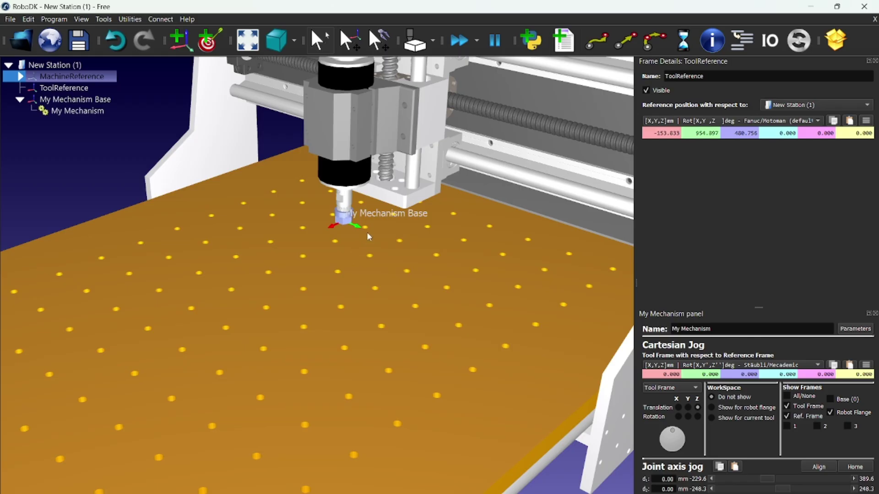
scroll(367, 234, down, 6)
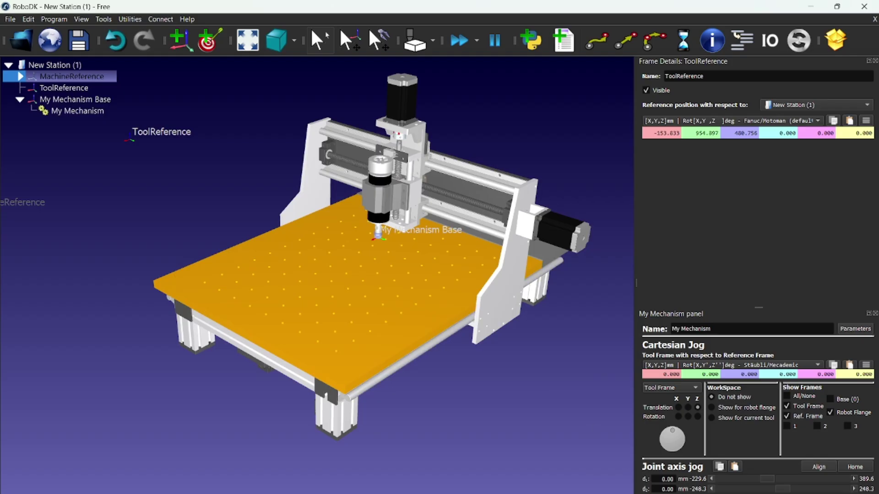
mouse_move(583, 493)
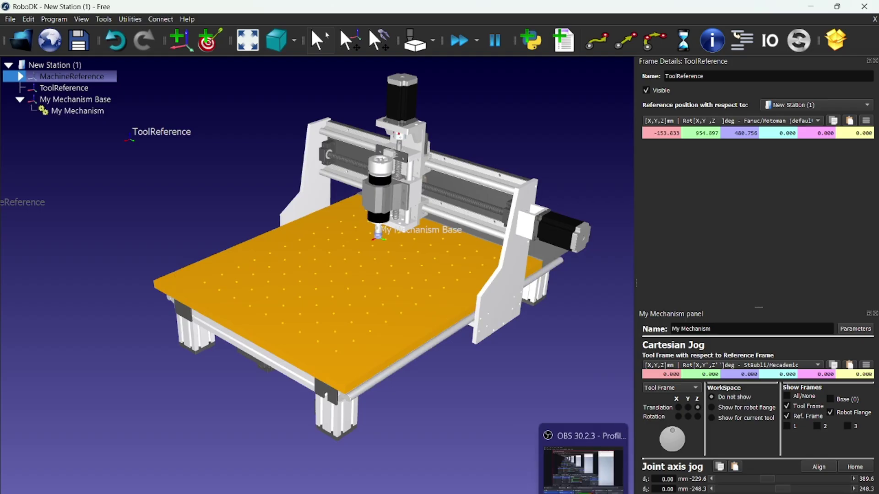
click(583, 465)
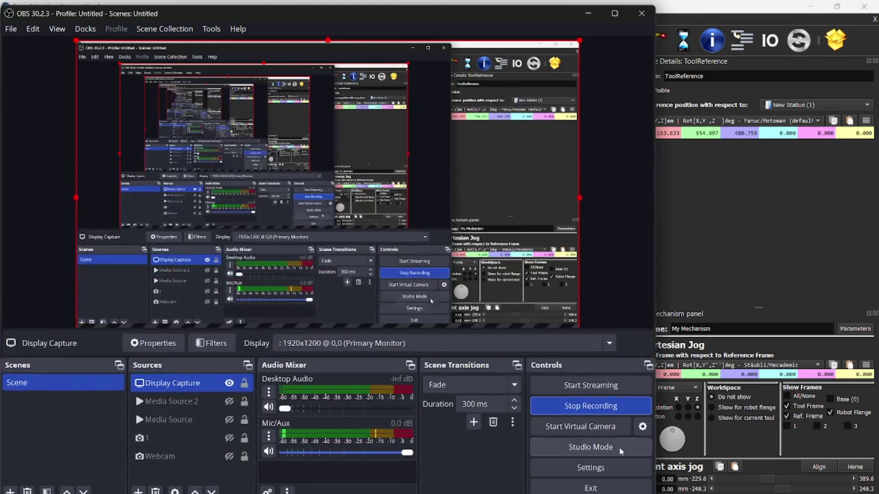
click(590, 406)
click(359, 278)
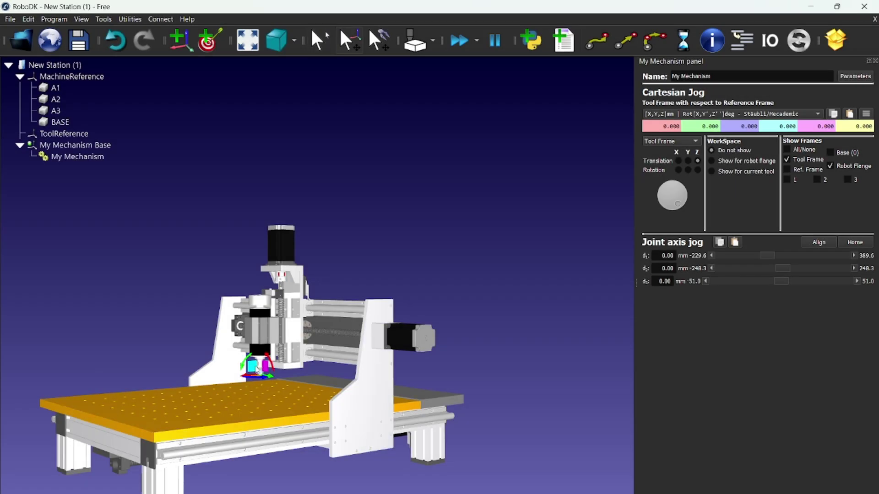
Step: Move the mechanism's tool frame interactively to about 121.4 mm in X and 3.9 mm in Z
drag(253, 369, 209, 372)
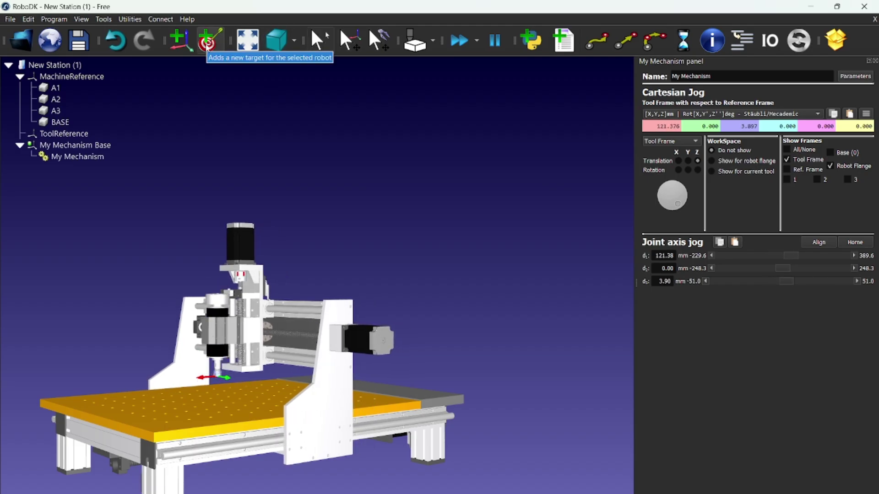
Step: Add a target at the current position and a second one with joint 2 at about 132.7 mm and joint 3 at about -13.7 mm
click(69, 67)
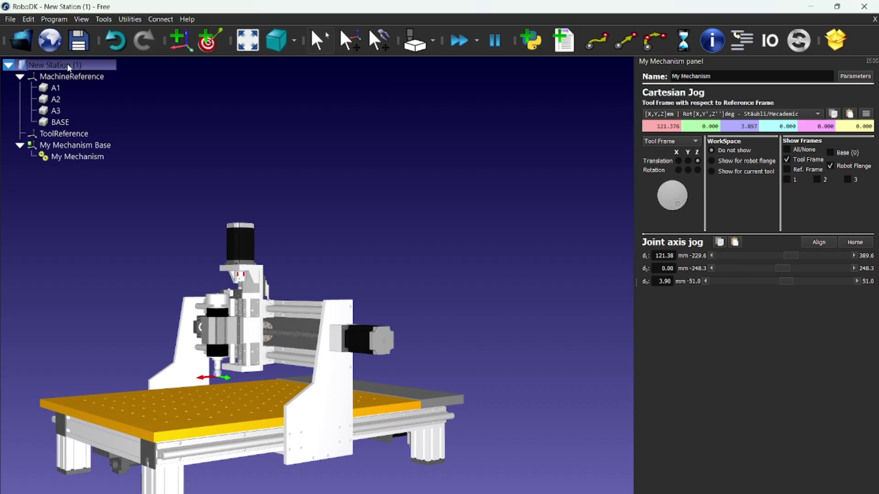
click(210, 42)
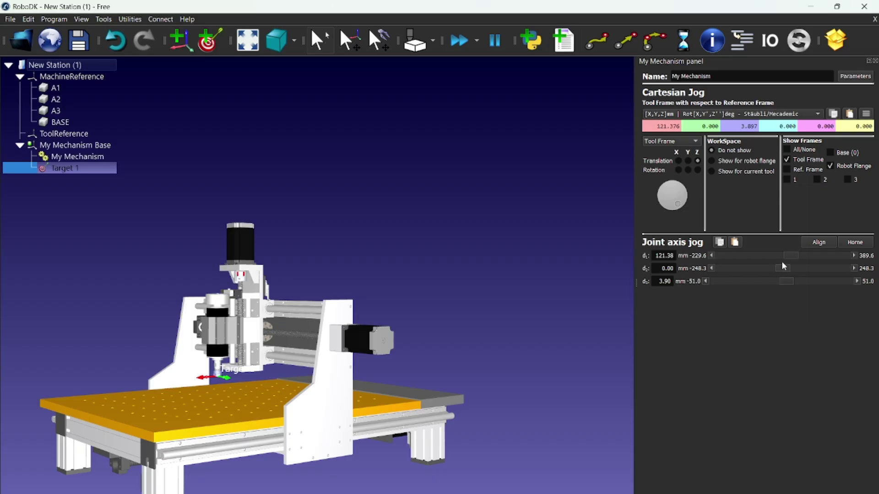
drag(782, 264, 764, 284)
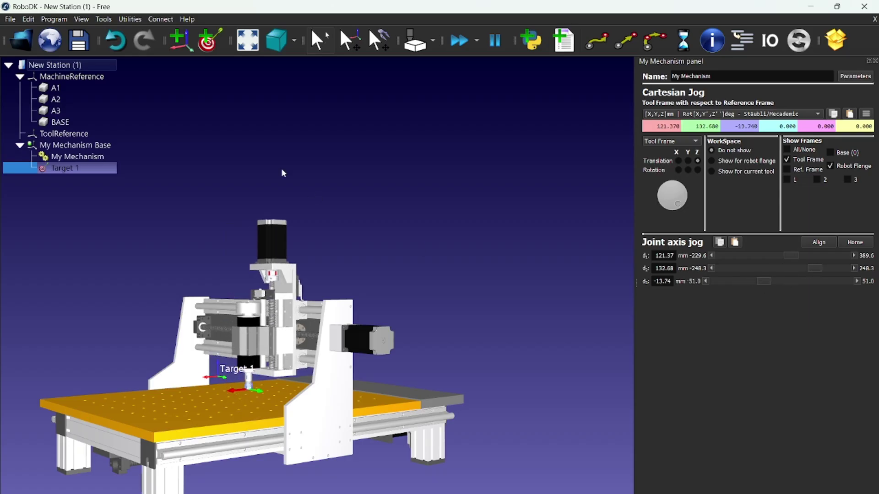
click(211, 40)
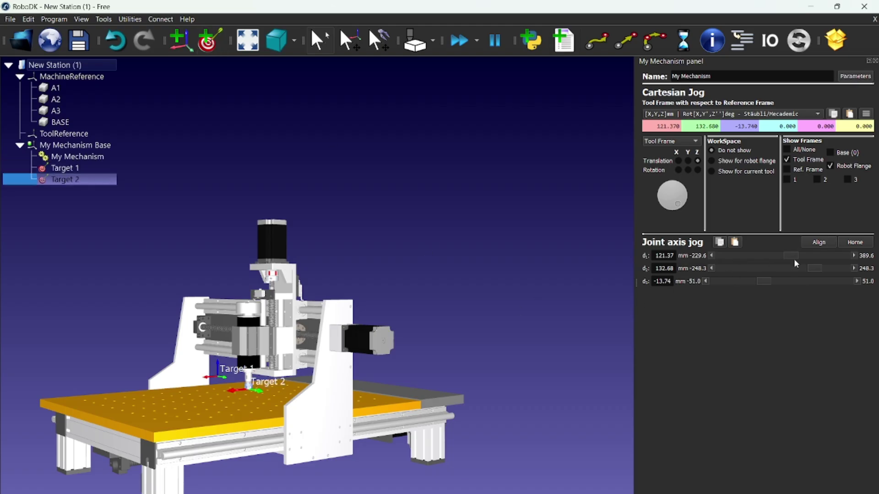
Step: Add three more targets at joint positions of about (-78.4, -70.1, -13.7), (-78.4, 111.8, -34) and (214.7, 111.8, -34) mm
drag(822, 268, 751, 255)
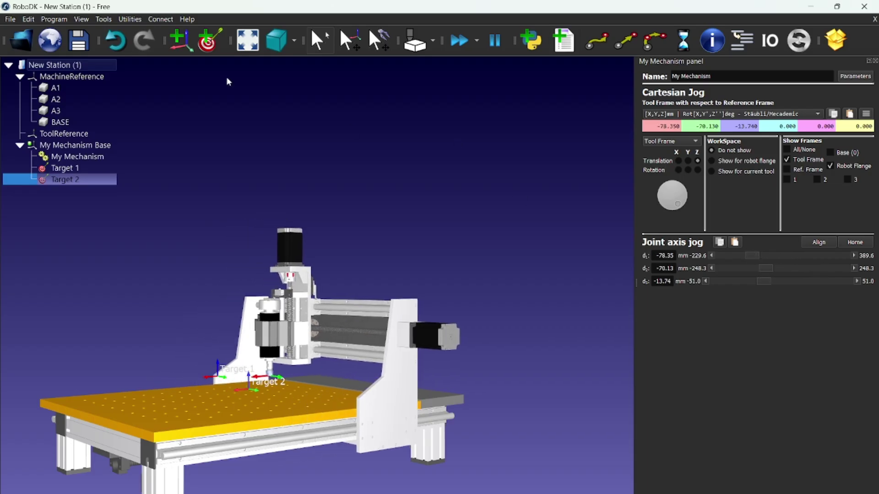
click(210, 41)
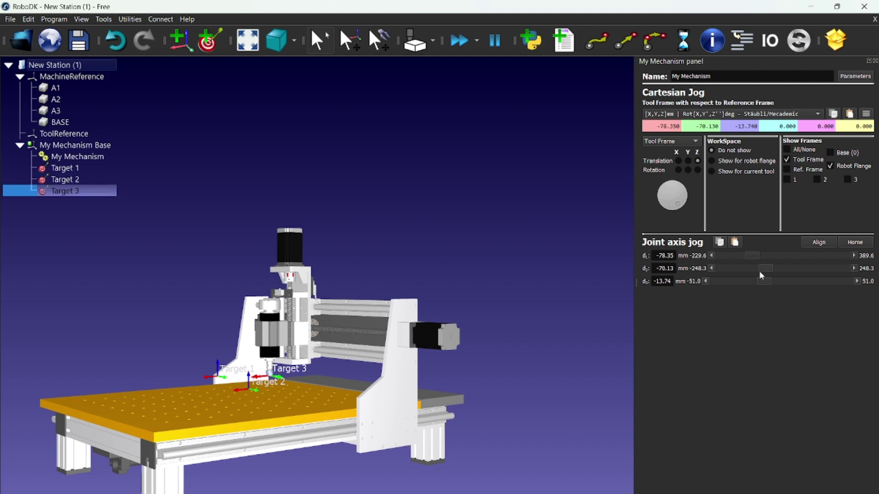
drag(767, 268, 738, 281)
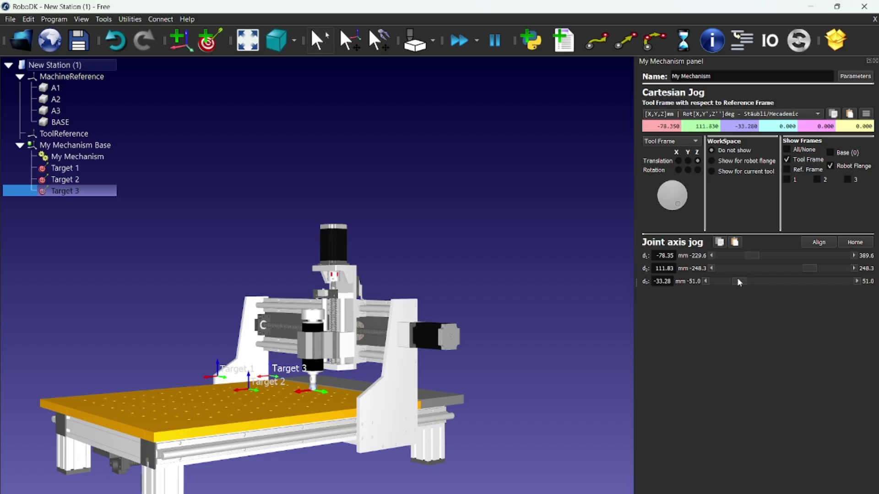
click(210, 40)
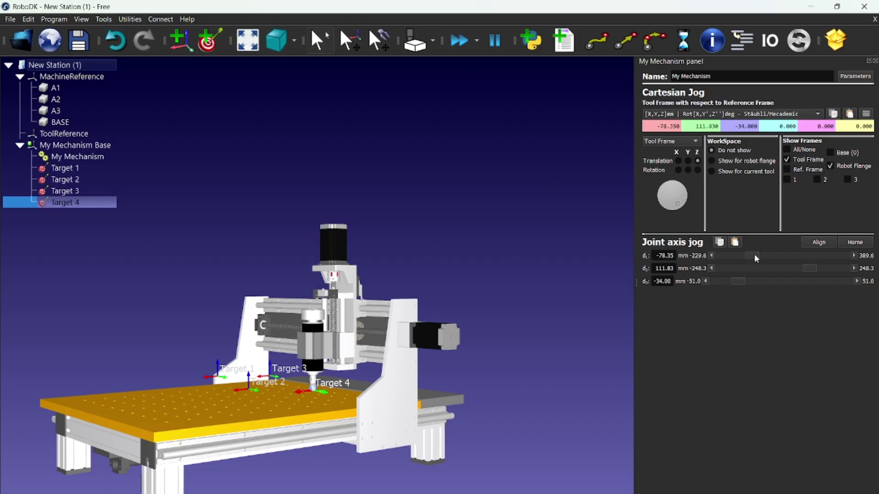
drag(754, 254, 811, 265)
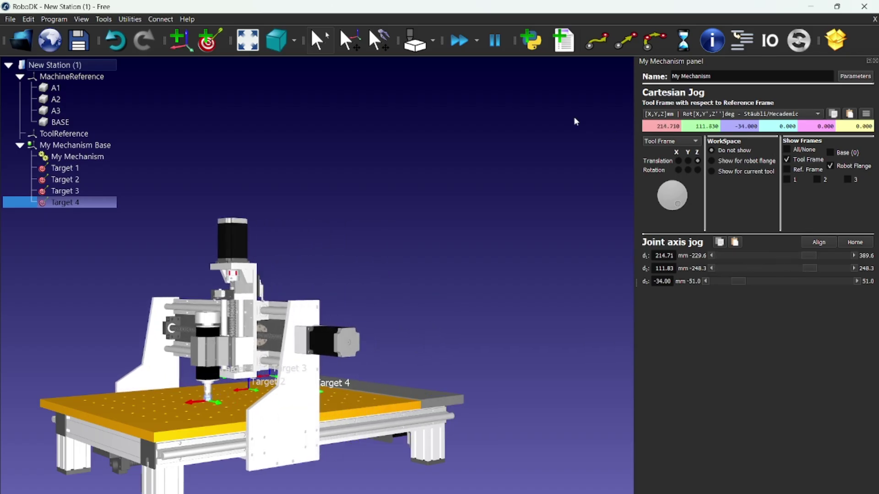
click(210, 41)
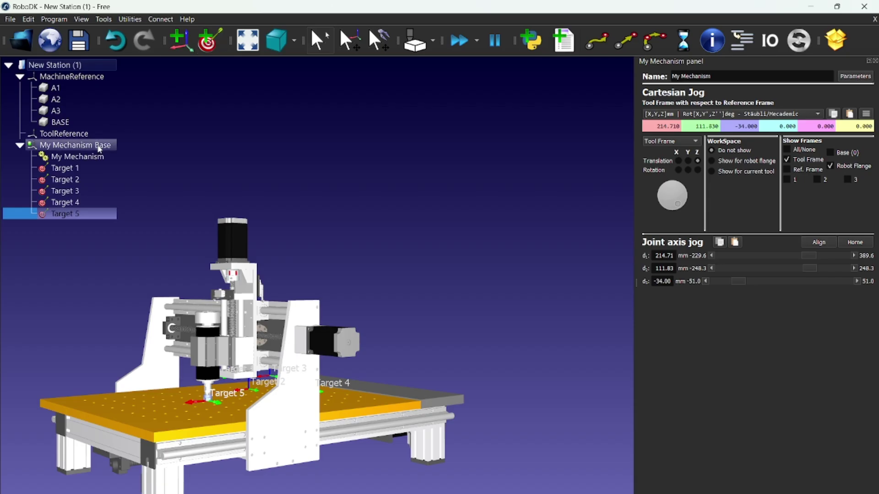
Step: Check the mechanism's motion by moving it to Targets 1 through 5 in sequence
double_click(76, 170)
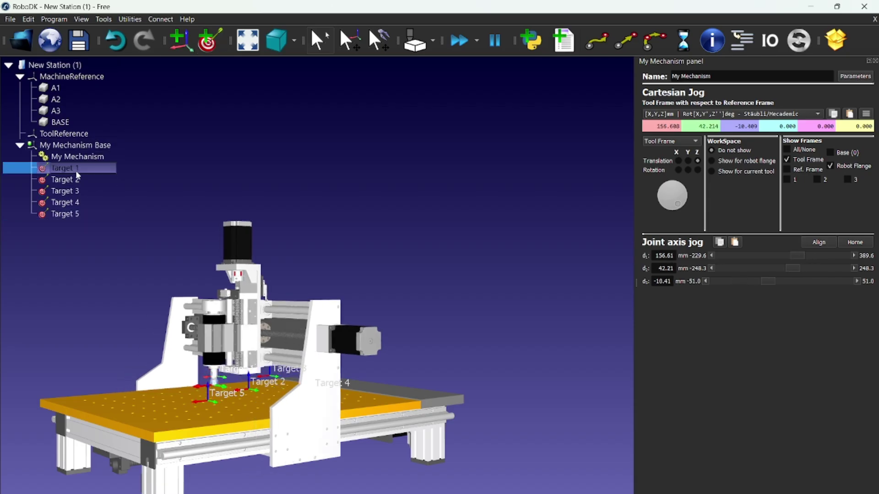
double_click(79, 182)
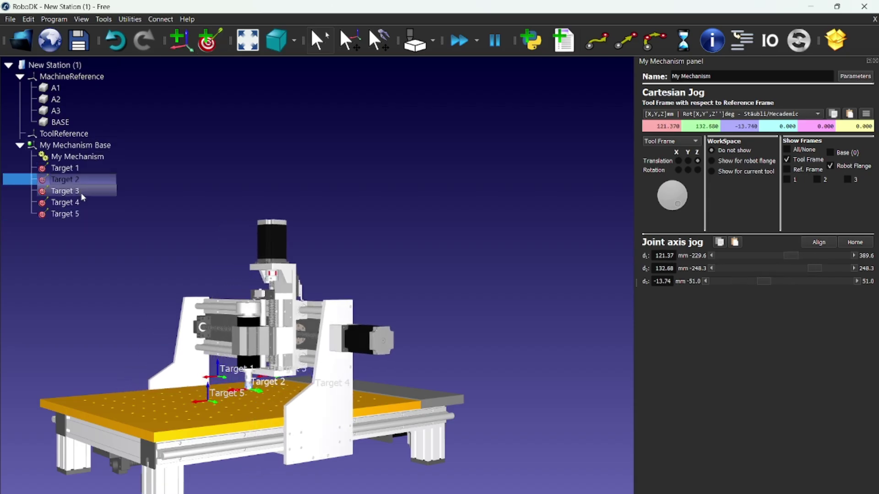
double_click(81, 191)
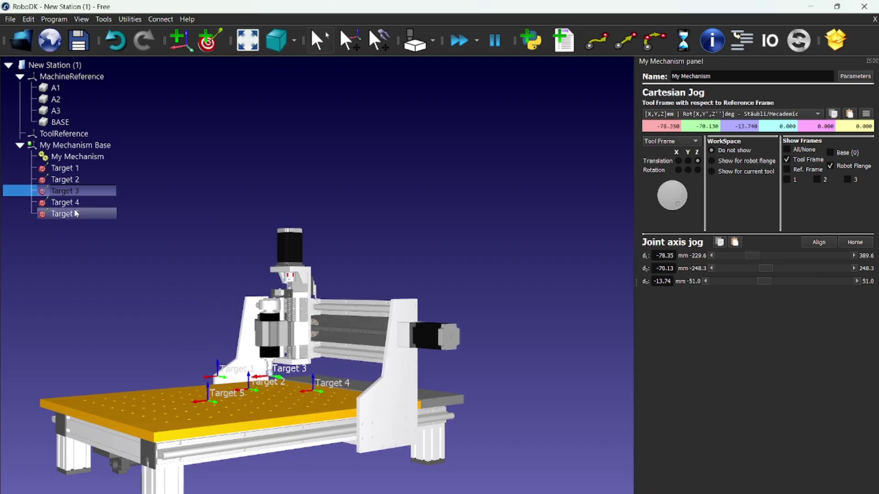
double_click(78, 204)
double_click(82, 214)
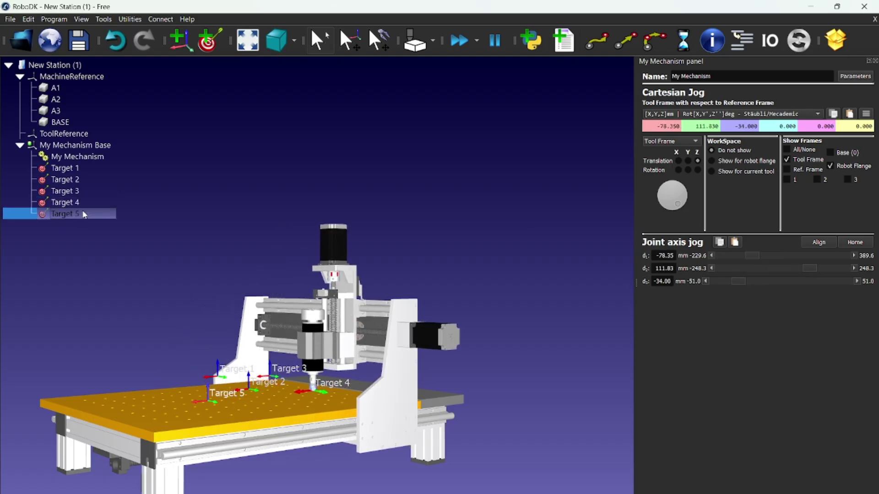
Step: Create a program from Targets 1 to 5, starting from Target 1
double_click(82, 167)
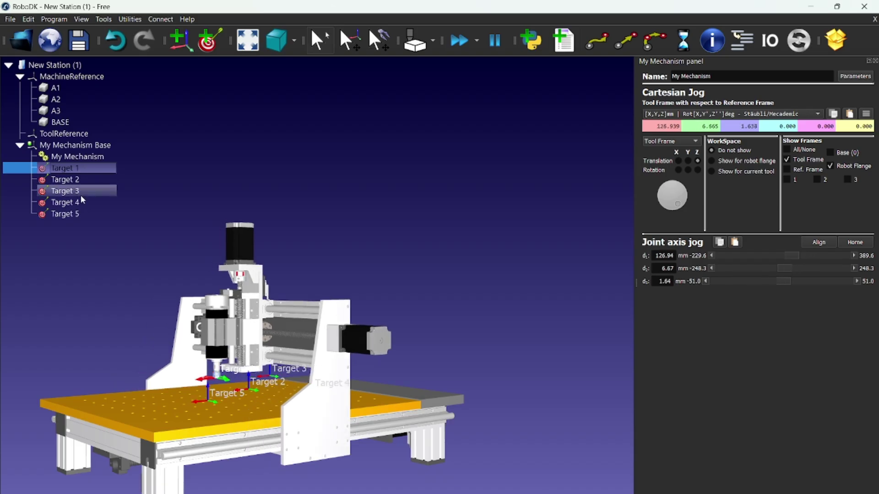
shift+click(81, 218)
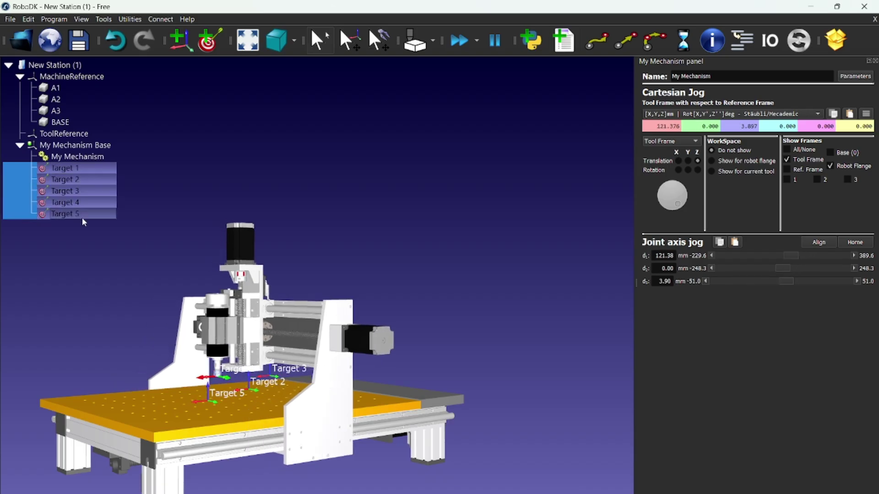
right_click(84, 222)
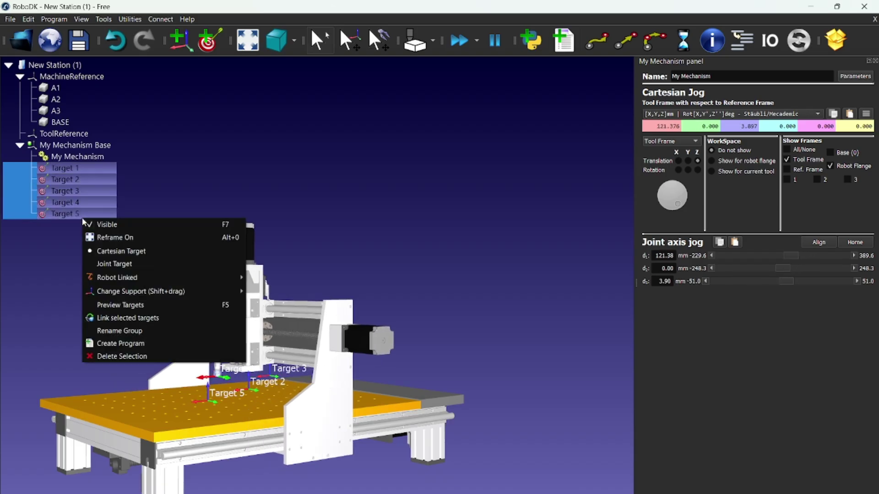
click(138, 346)
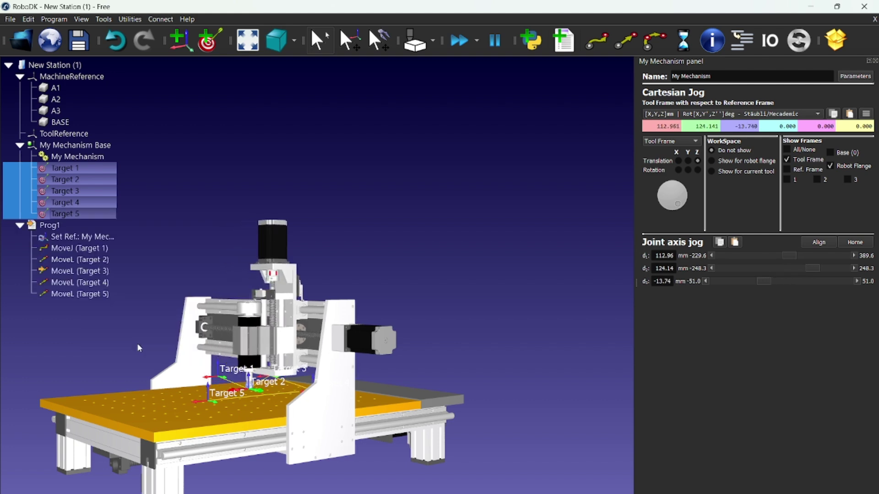
Step: Set Prog1 to loop and run it, examining the machine's movement along the target path
right_click(63, 226)
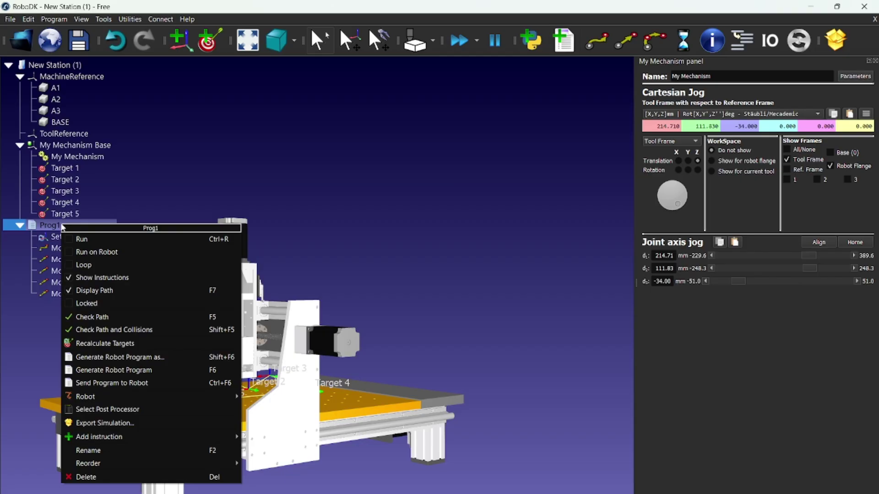
click(95, 267)
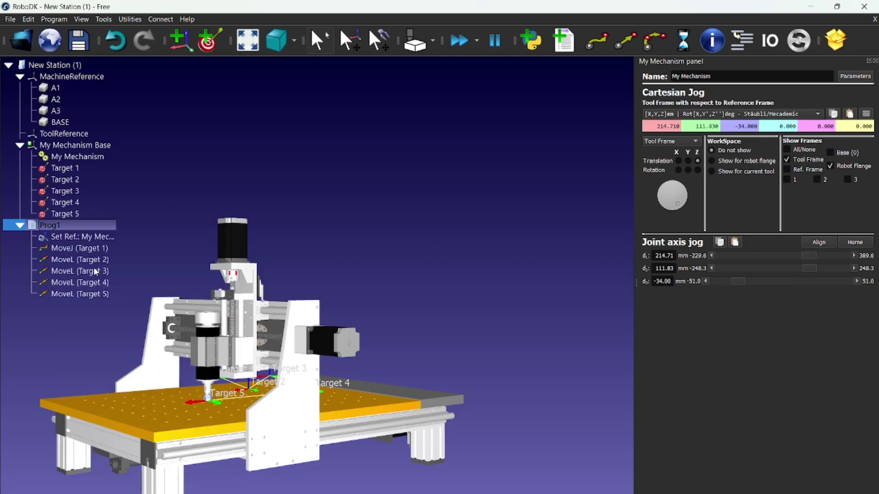
right_click(55, 229)
click(75, 243)
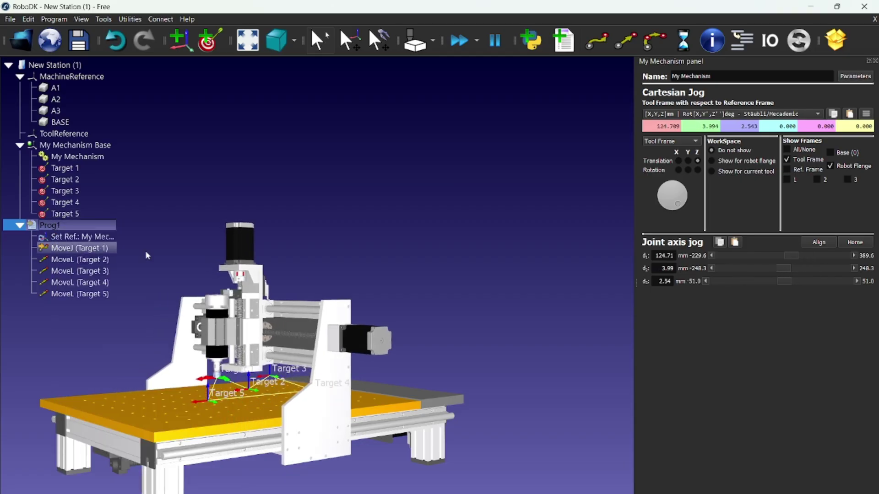
drag(331, 260, 395, 277)
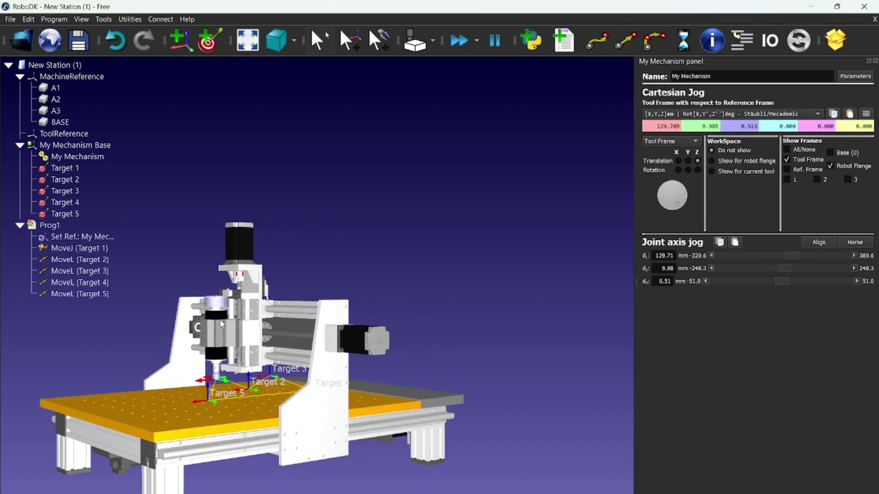
right_drag(220, 320, 276, 340)
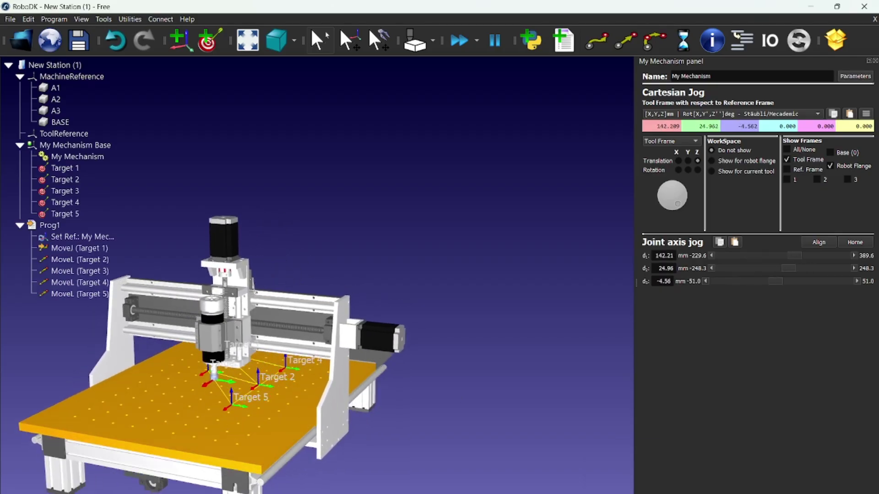